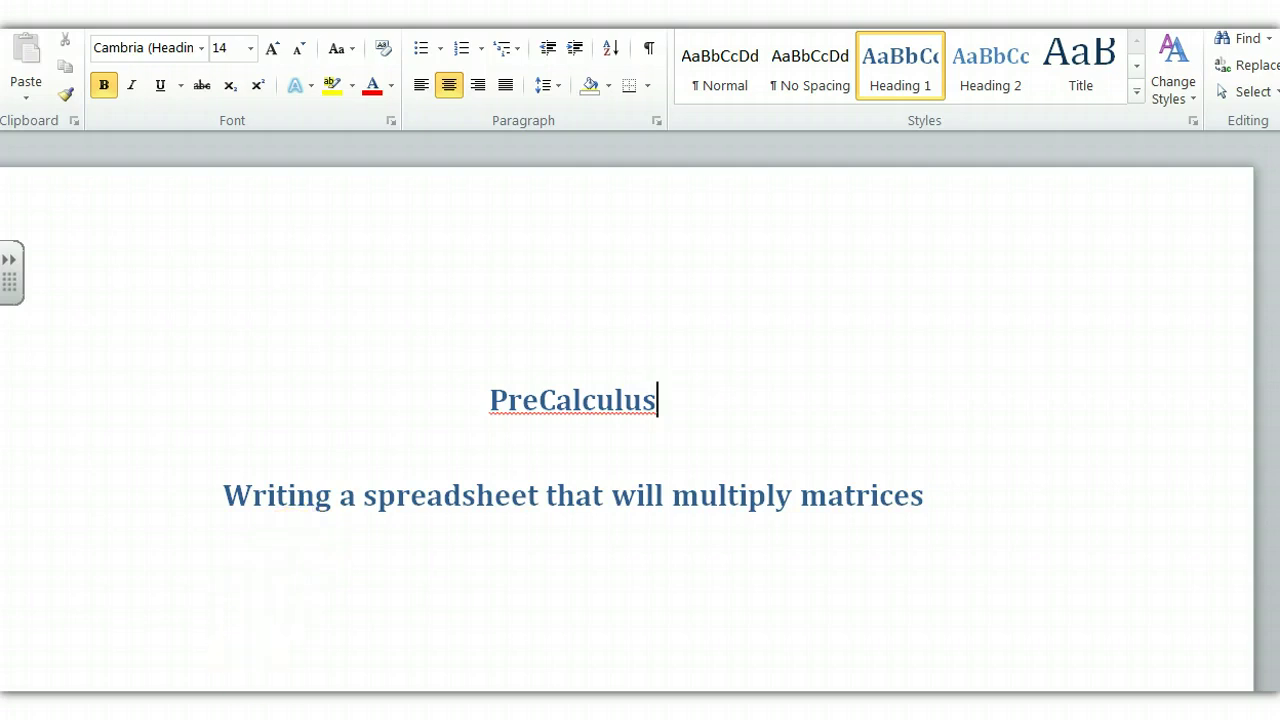
Step: Put outside borders around the two matrices, A1:C3 and E1:G3
{"action": "left_click", "coordinate": [247, 710]}
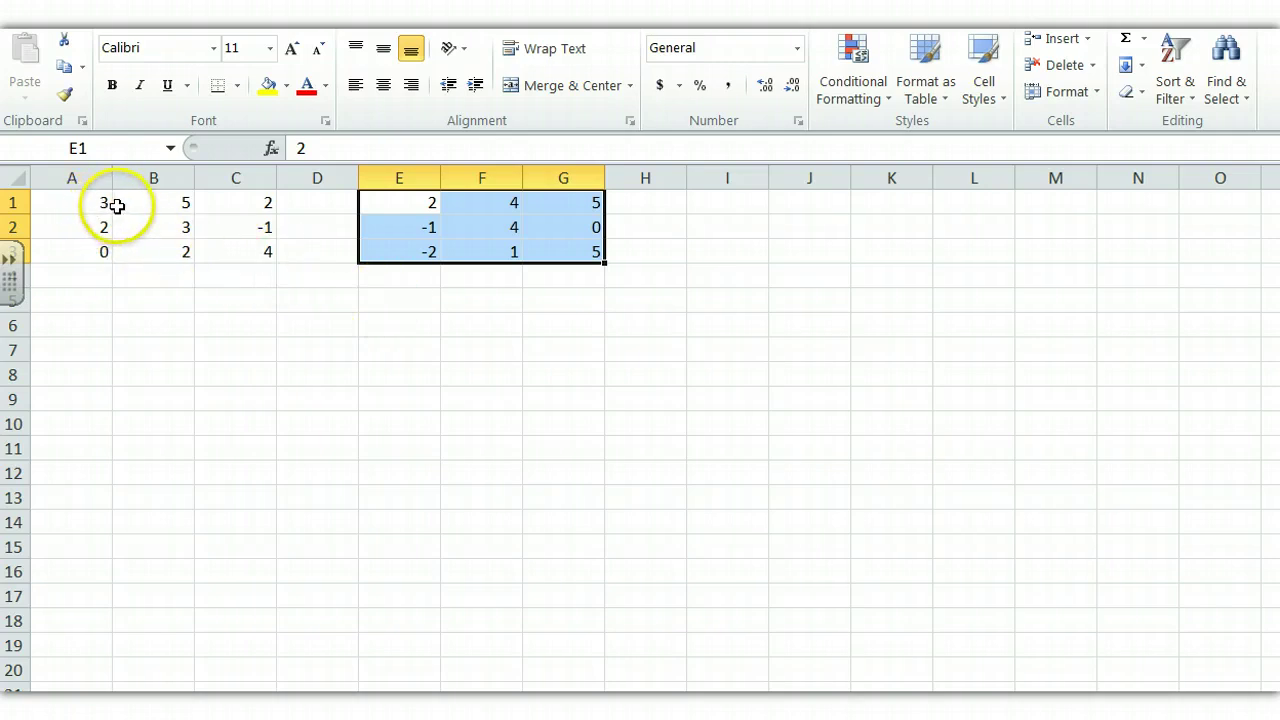
{"action": "left_click_drag", "start_coordinate": [90, 204], "coordinate": [214, 243]}
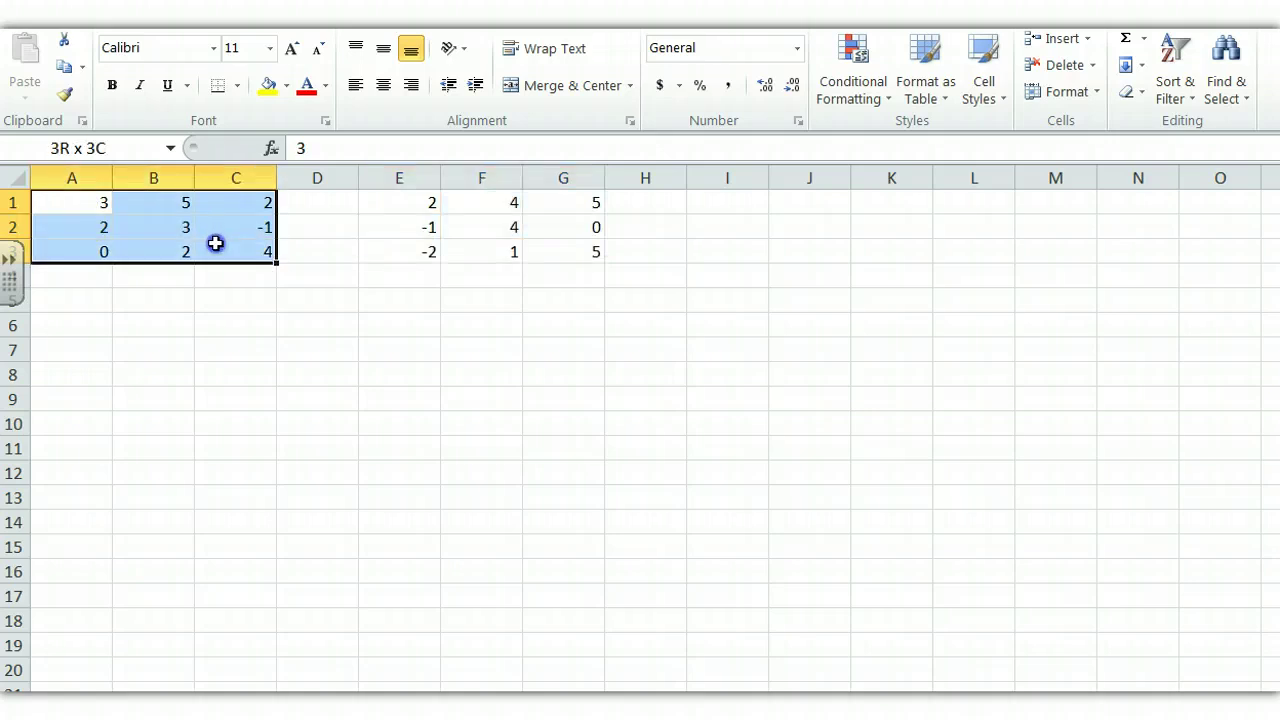
{"action": "left_click", "coordinate": [236, 87]}
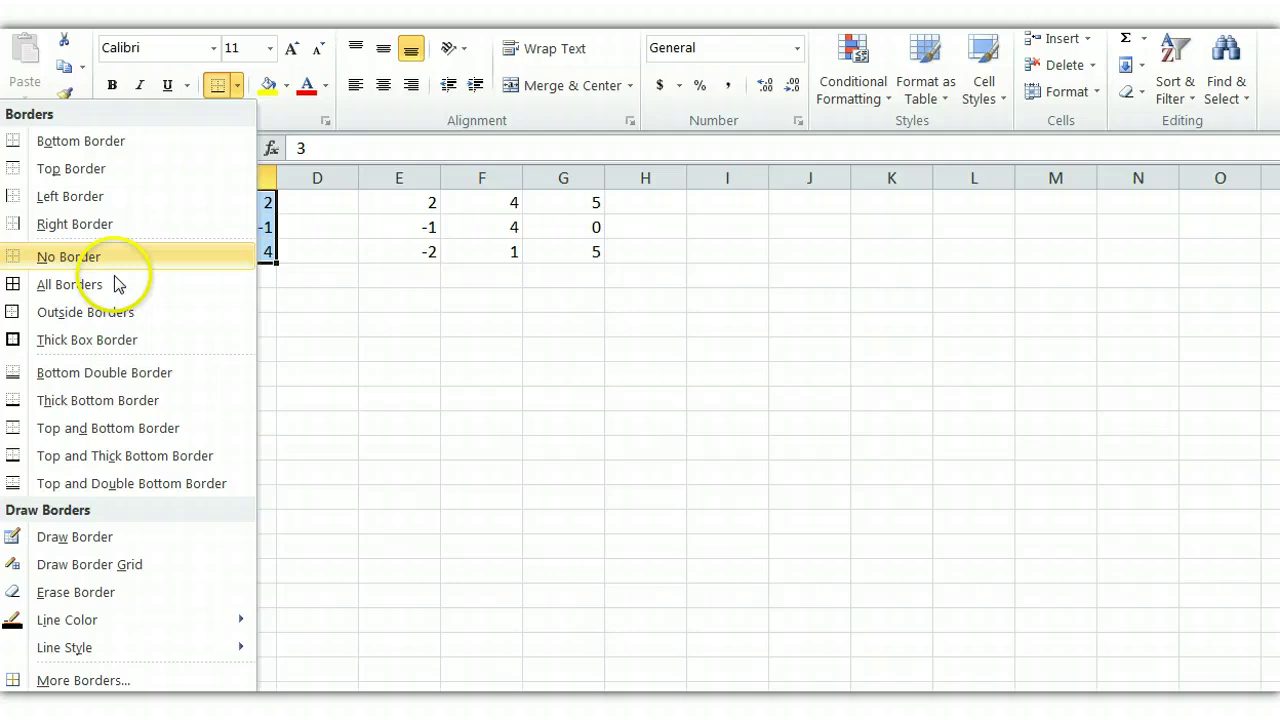
{"action": "left_click", "coordinate": [104, 318]}
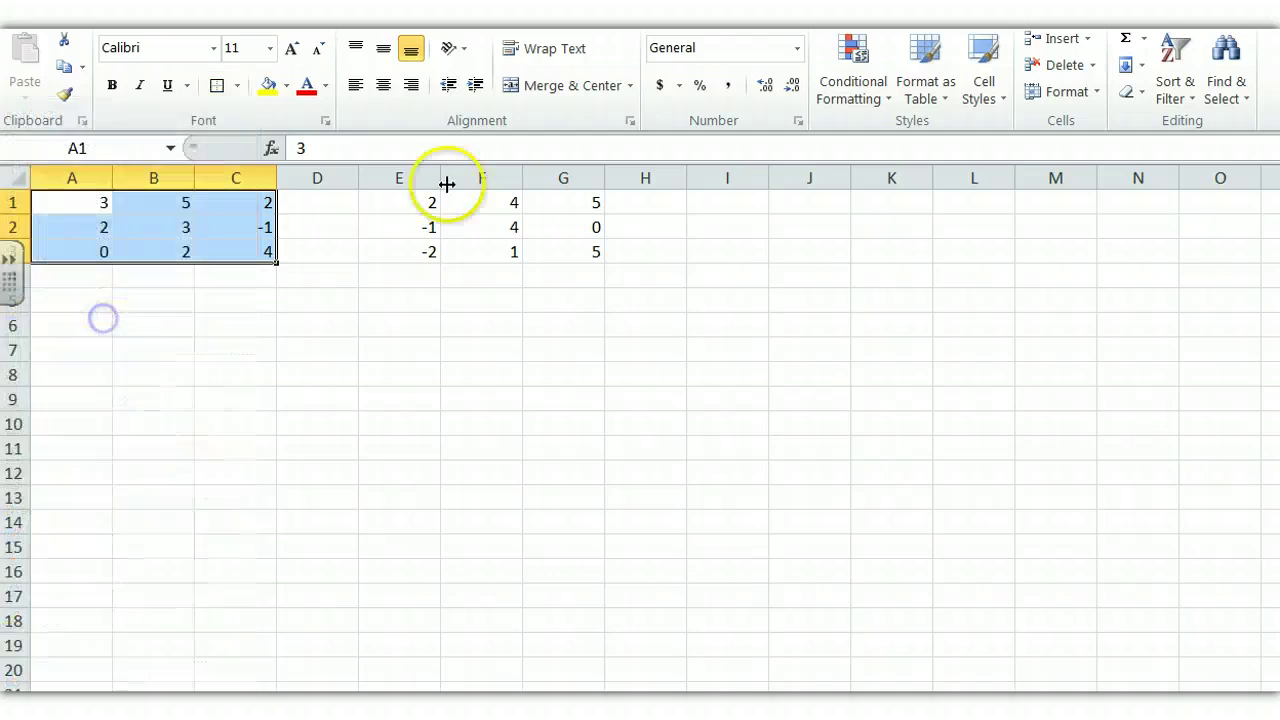
{"action": "left_click_drag", "start_coordinate": [391, 203], "coordinate": [543, 251]}
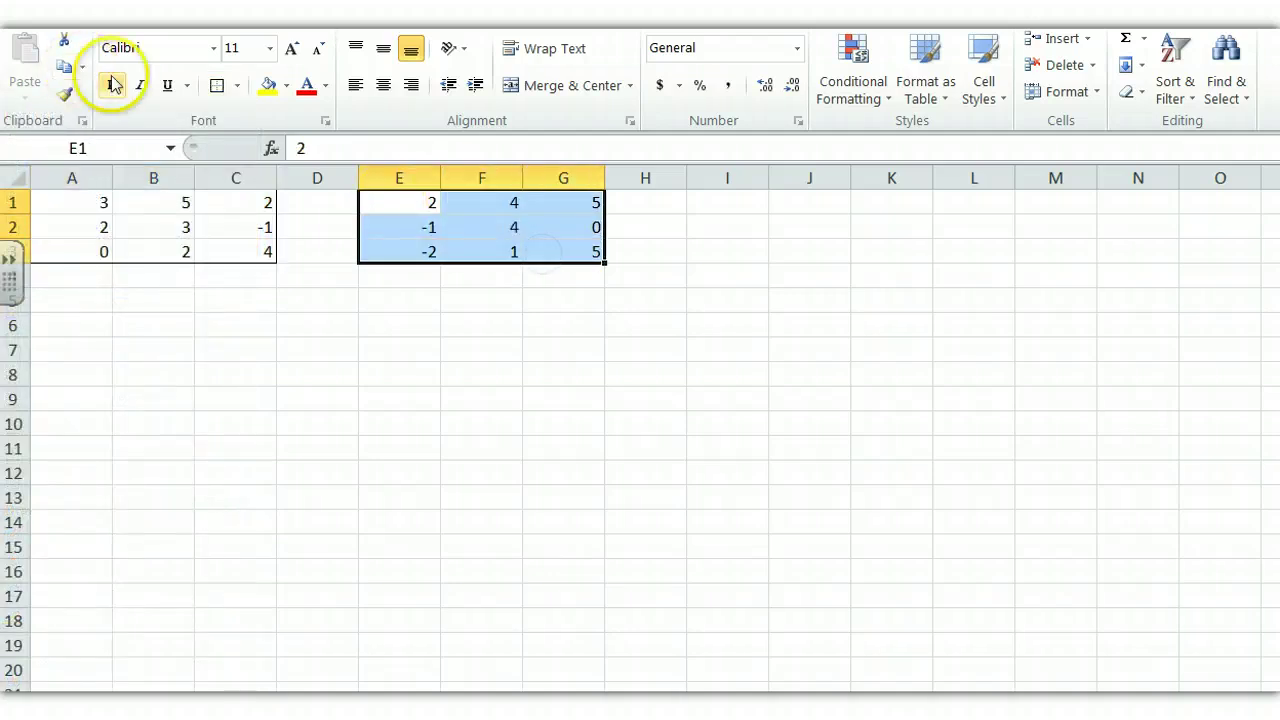
{"action": "left_click", "coordinate": [224, 86]}
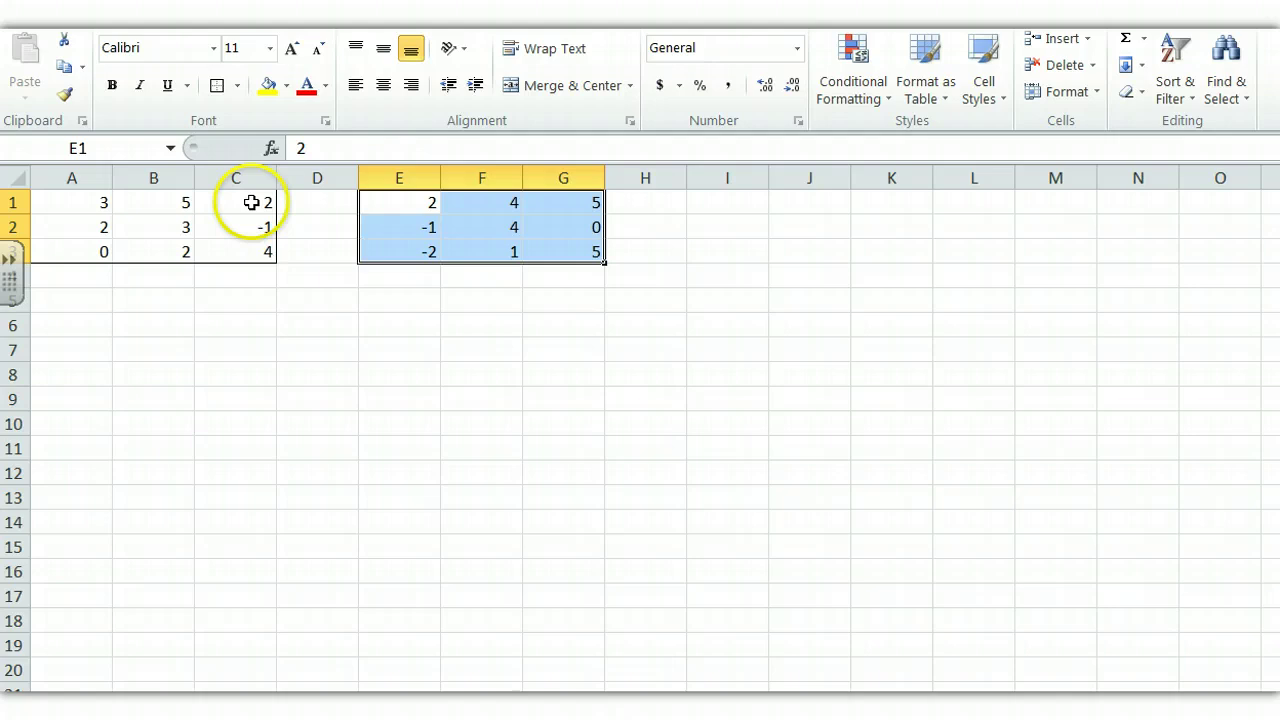
Step: Outline the empty 3x3 product block E5:G7 with an outside border
{"action": "left_click_drag", "start_coordinate": [90, 204], "coordinate": [205, 214]}
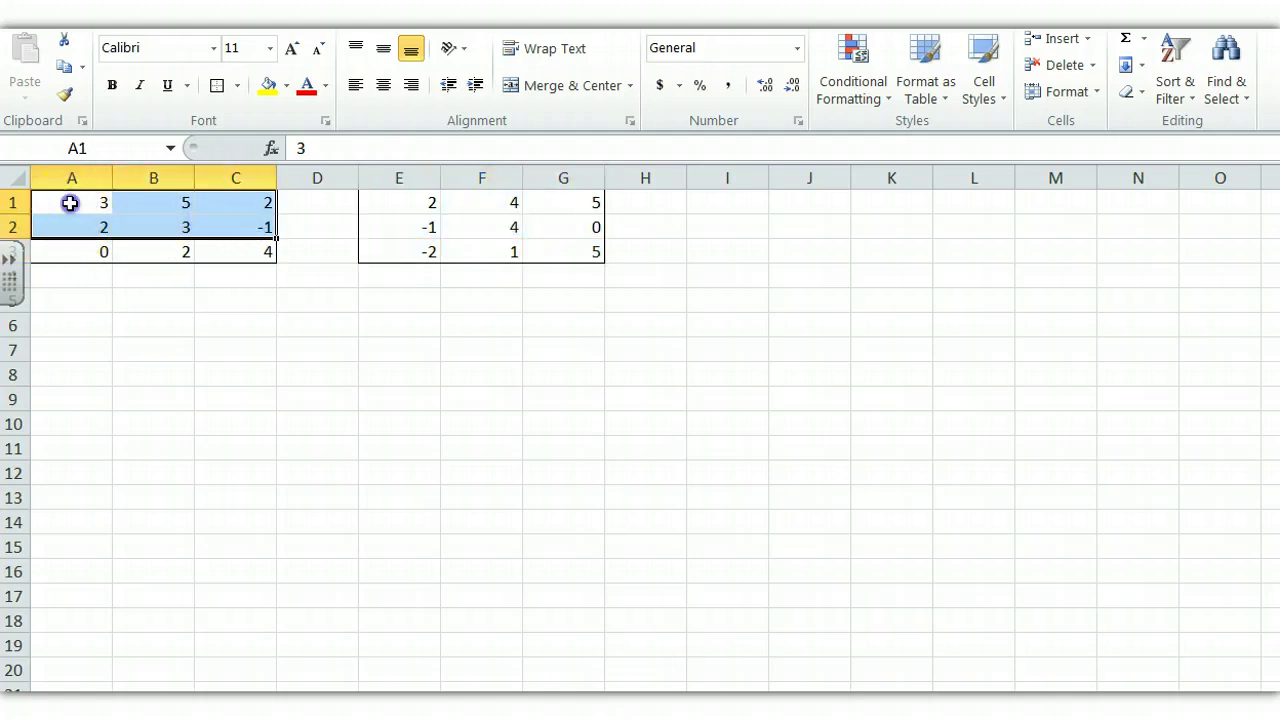
{"action": "left_click_drag", "start_coordinate": [69, 200], "coordinate": [201, 203]}
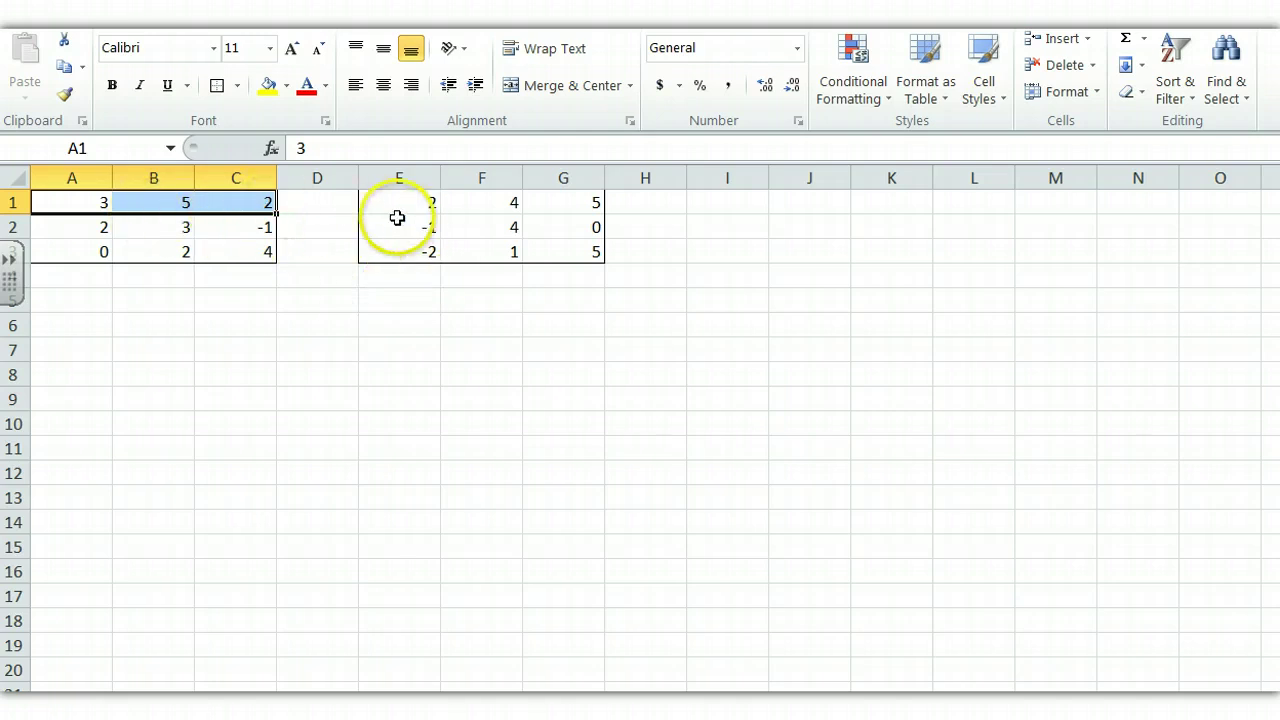
{"action": "left_click", "coordinate": [395, 307]}
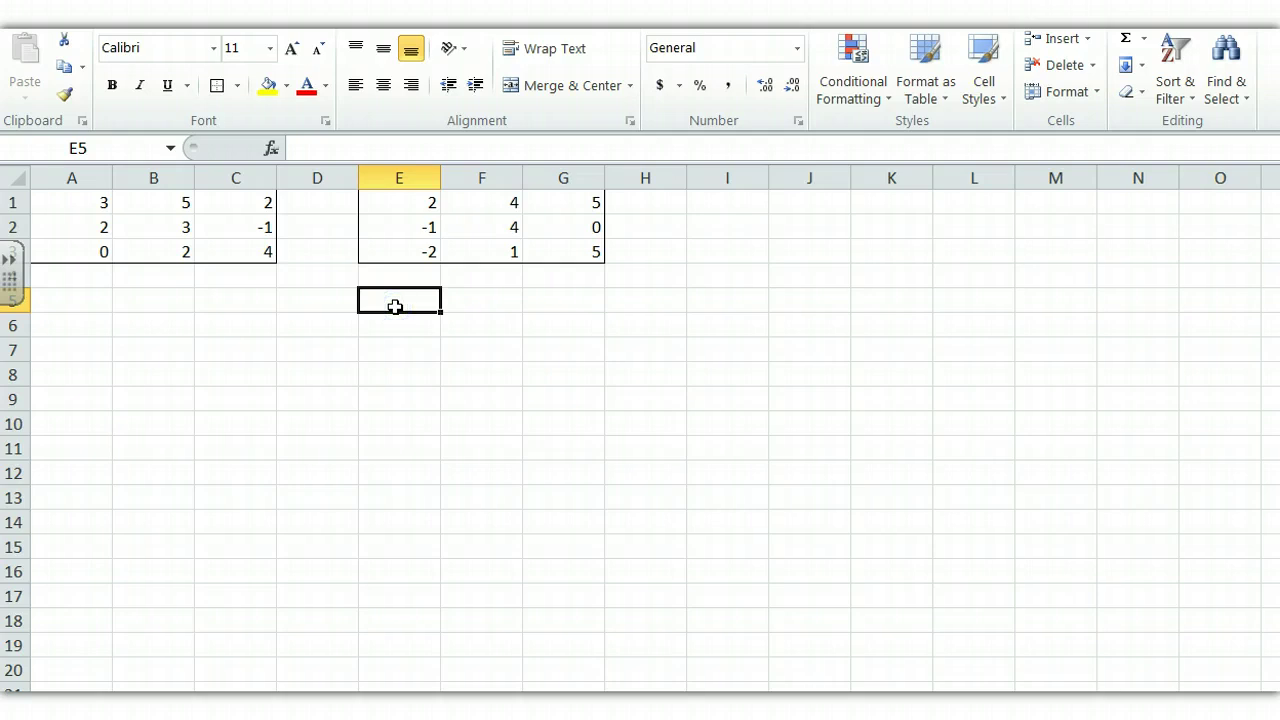
{"action": "mouse_move", "coordinate": [395, 307]}
{"action": "left_mouse_down"}
{"action": "mouse_move", "coordinate": [590, 330]}
{"action": "mouse_move", "coordinate": [584, 348]}
{"action": "left_mouse_up"}
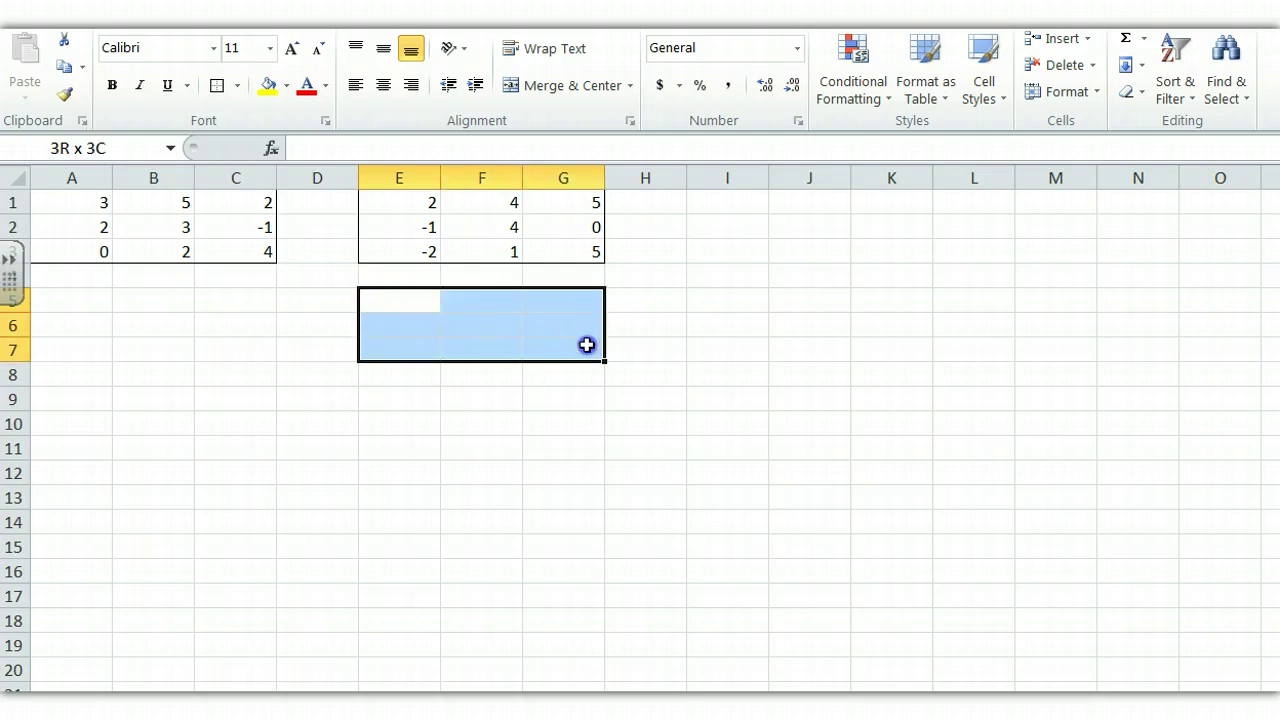
{"action": "left_click", "coordinate": [216, 88]}
{"action": "left_click", "coordinate": [405, 293]}
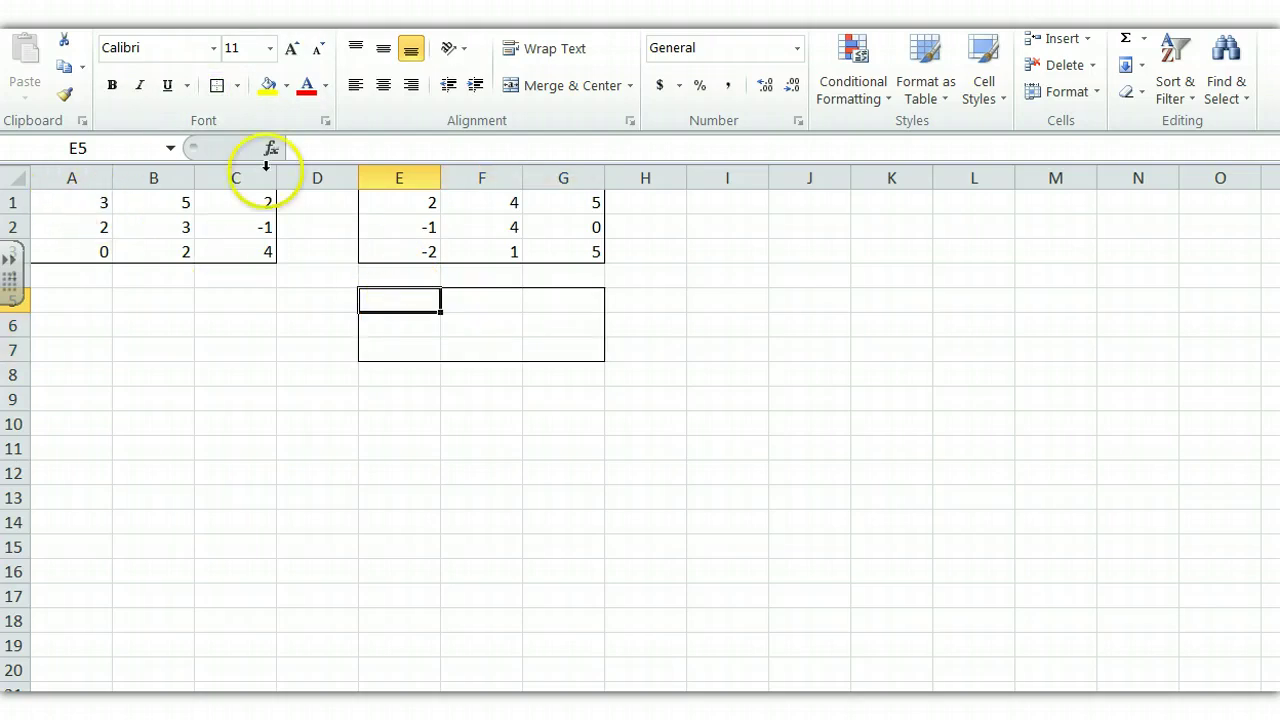
Step: Enter =A1*E1+B1*E2+C1*E3 in E5 so it shows -3
{"action": "left_click", "coordinate": [297, 150]}
{"action": "type", "text": "="}
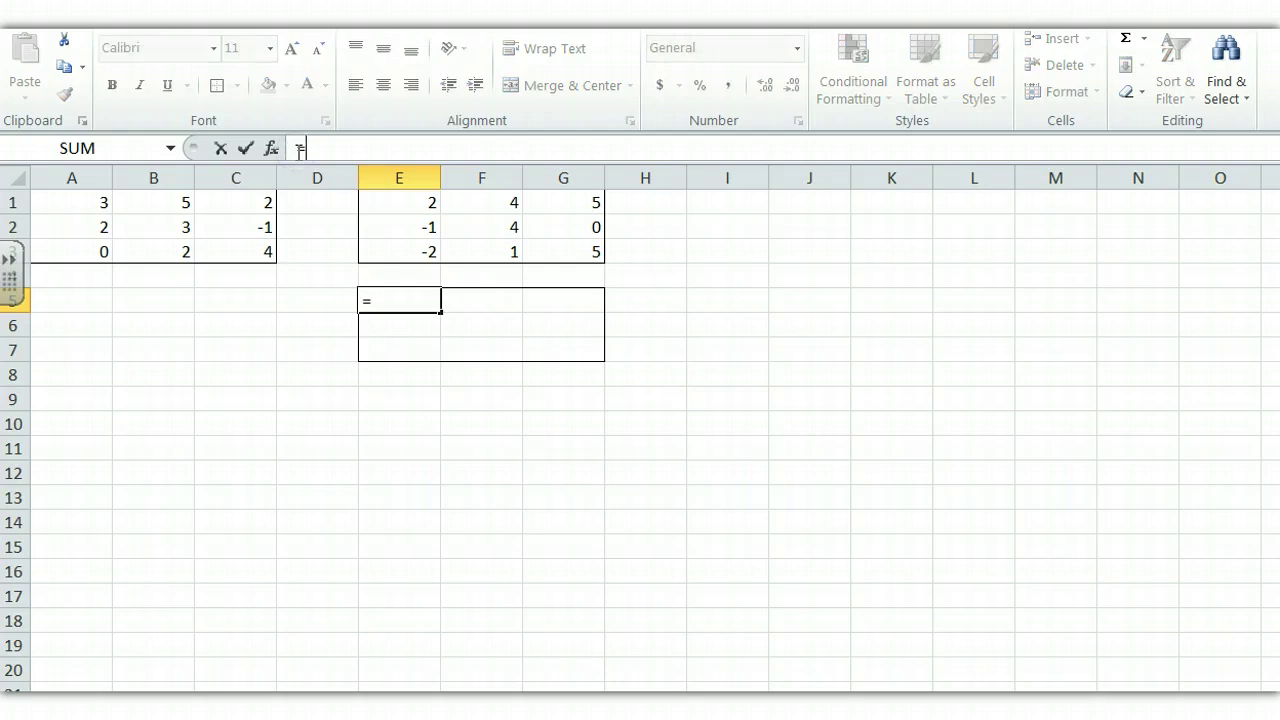
{"action": "left_click", "coordinate": [74, 204]}
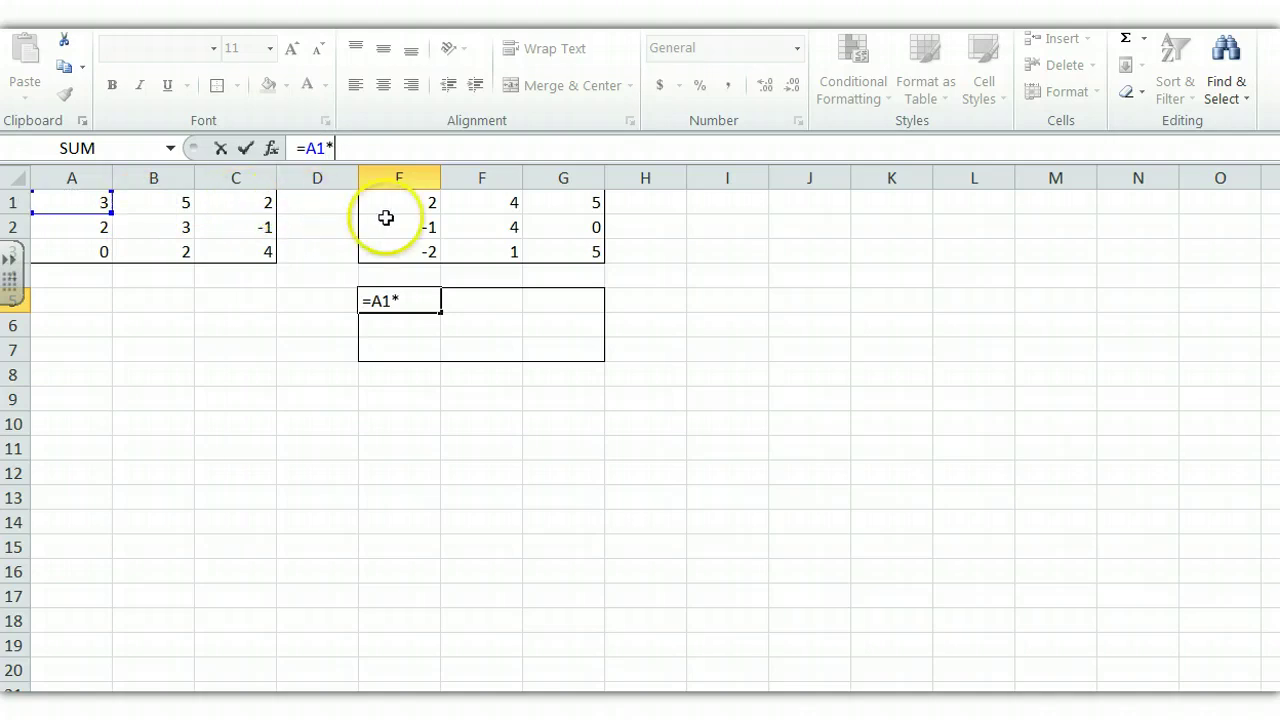
{"action": "left_click", "coordinate": [417, 204]}
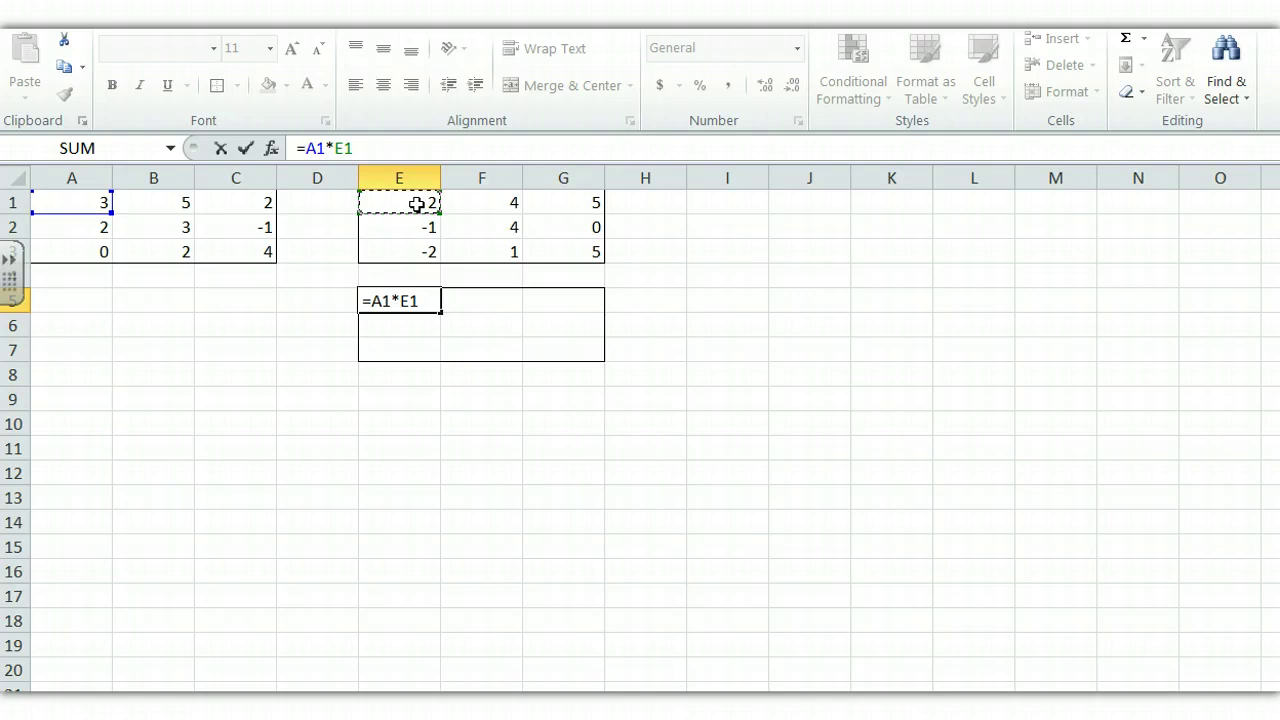
{"action": "left_click", "coordinate": [172, 207]}
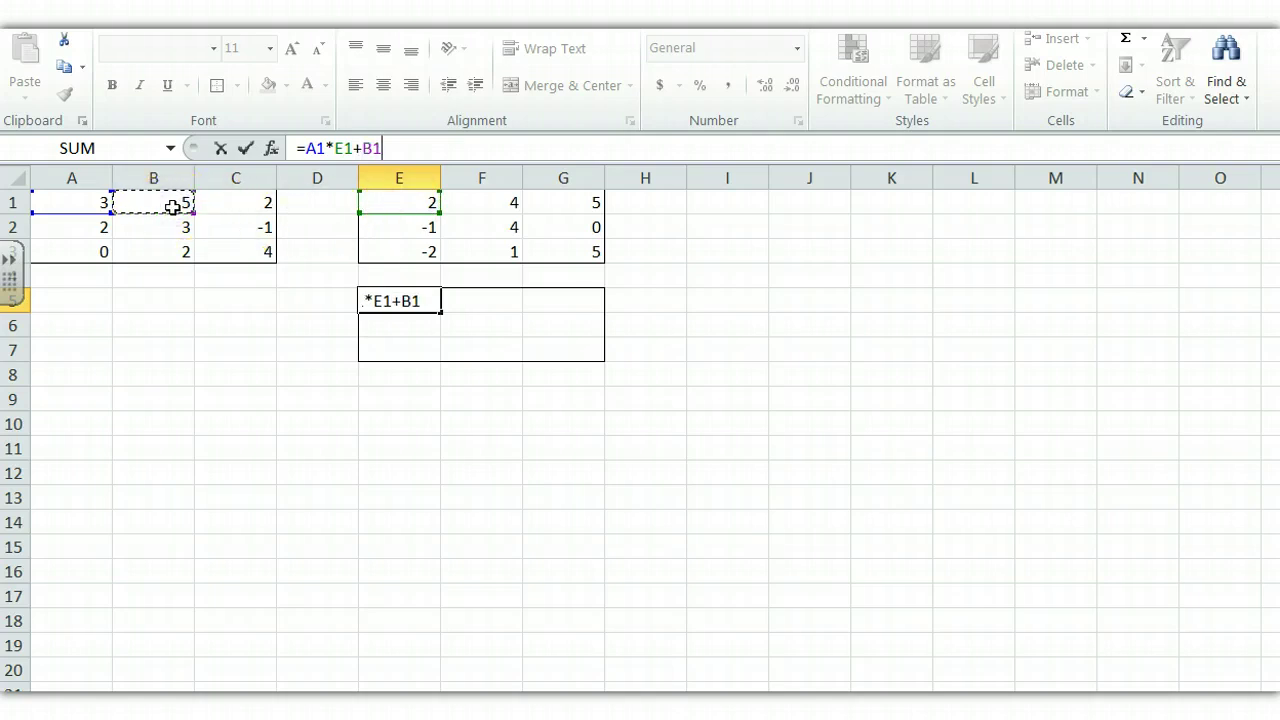
{"action": "left_click", "coordinate": [383, 228]}
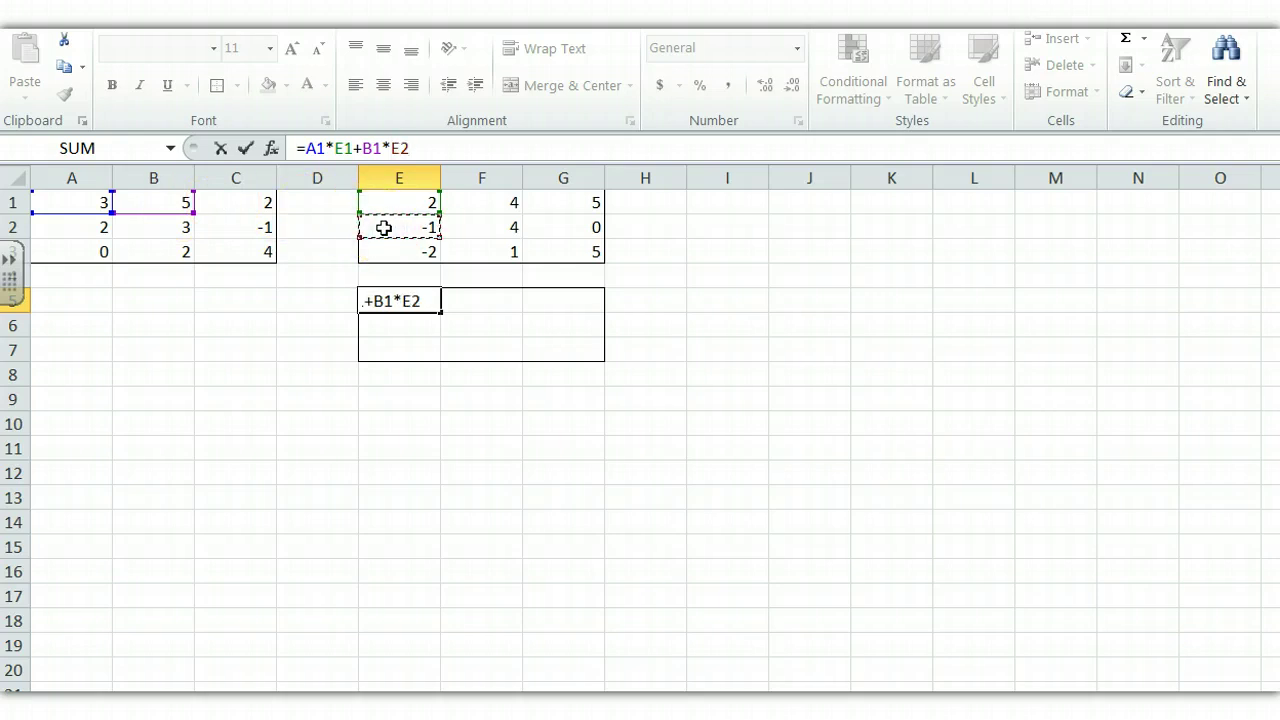
{"action": "left_click", "coordinate": [237, 203]}
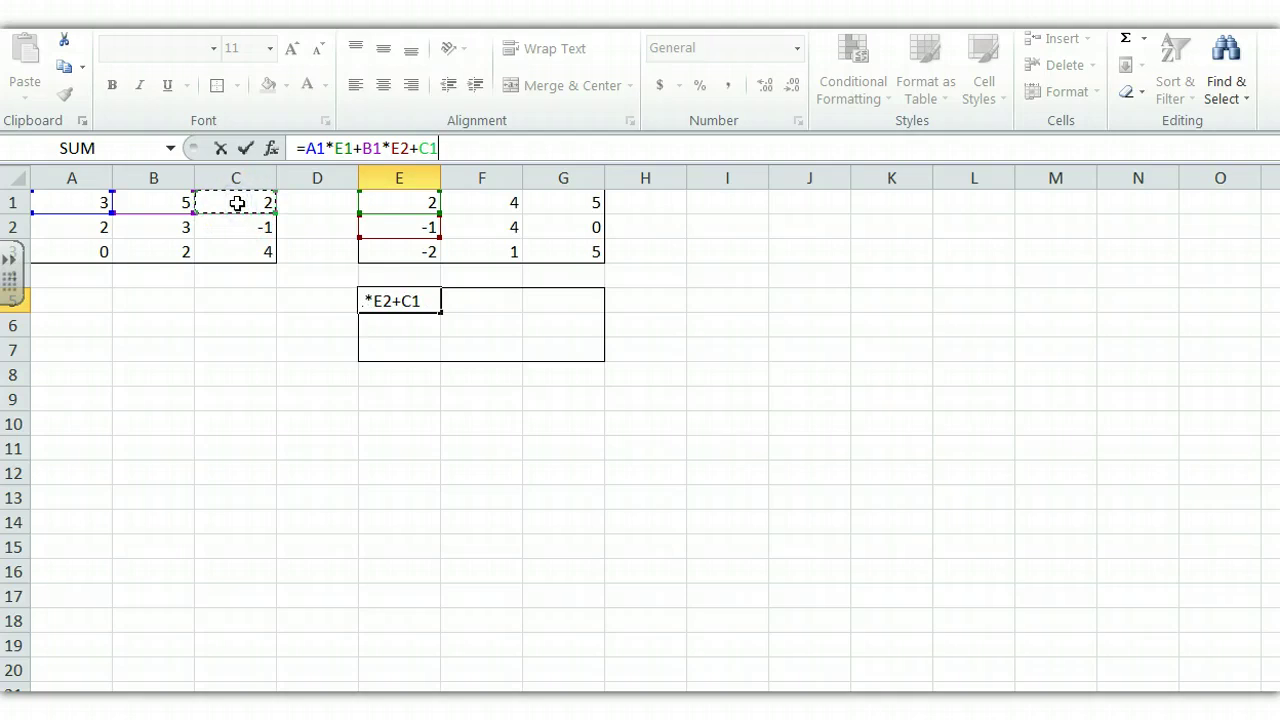
{"action": "left_click", "coordinate": [381, 247]}
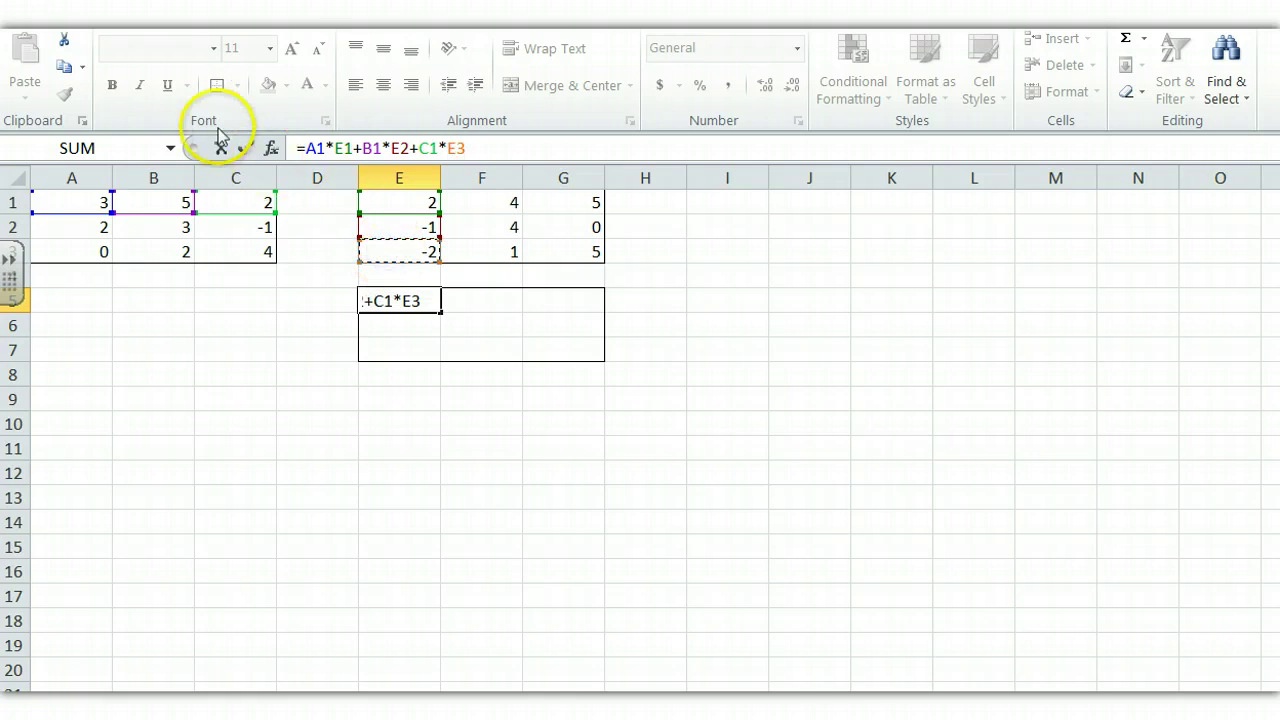
{"action": "left_click", "coordinate": [245, 148]}
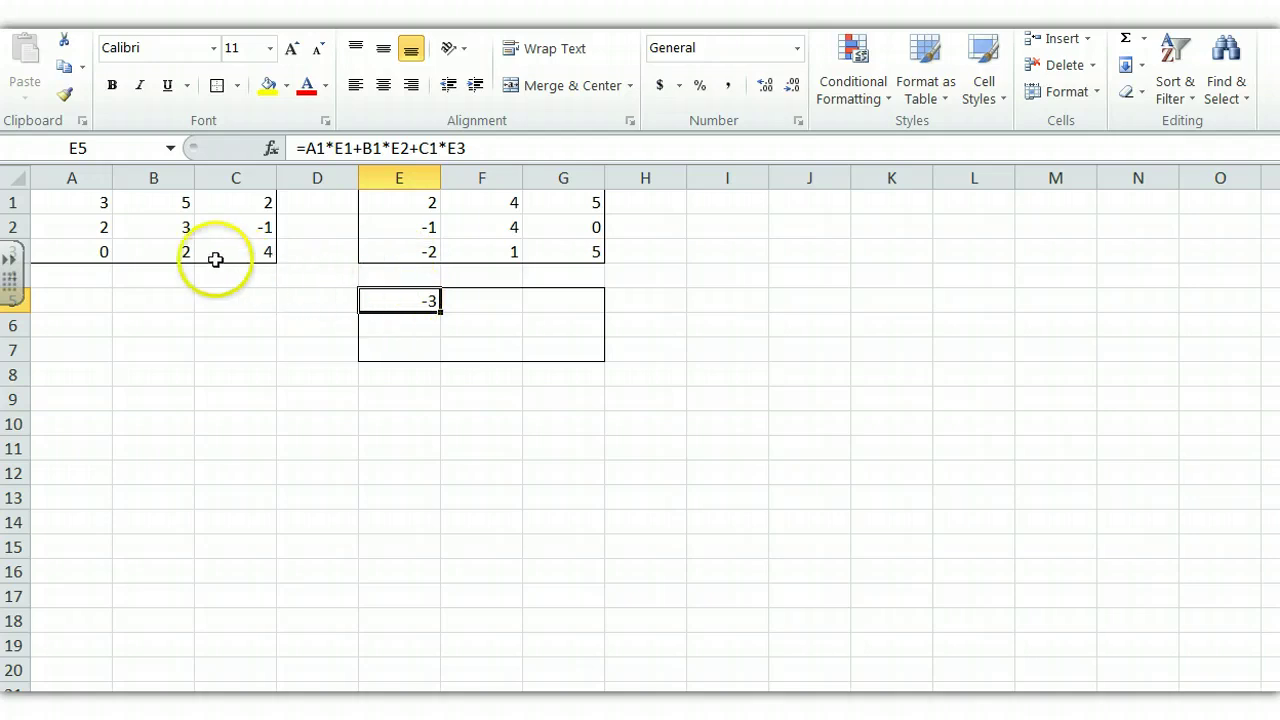
{"action": "left_click", "coordinate": [399, 327]}
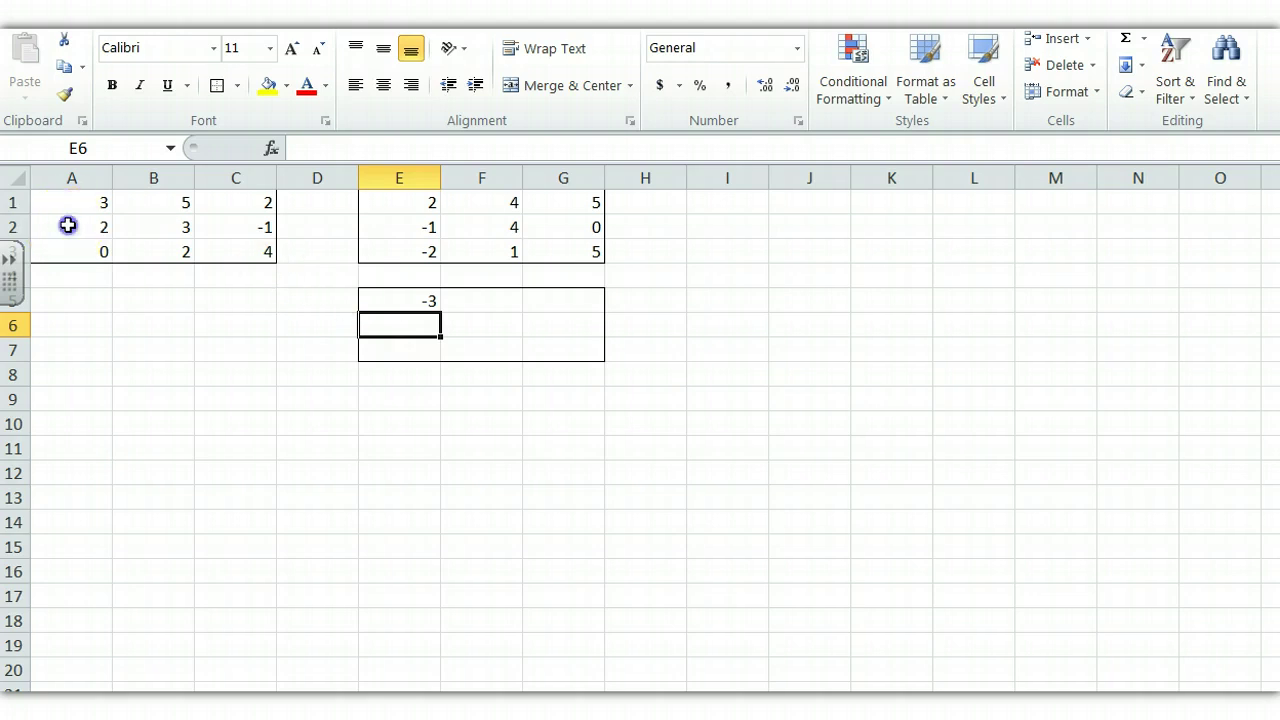
Step: Give E6 =A2*E1+B2*E2+C2*E3 and E7 =A3*E1+B3*E2+C3*E3, with formulas displayed
{"action": "mouse_move", "coordinate": [66, 227]}
{"action": "left_mouse_down"}
{"action": "mouse_move", "coordinate": [285, 227]}
{"action": "mouse_move", "coordinate": [239, 224]}
{"action": "left_mouse_up"}
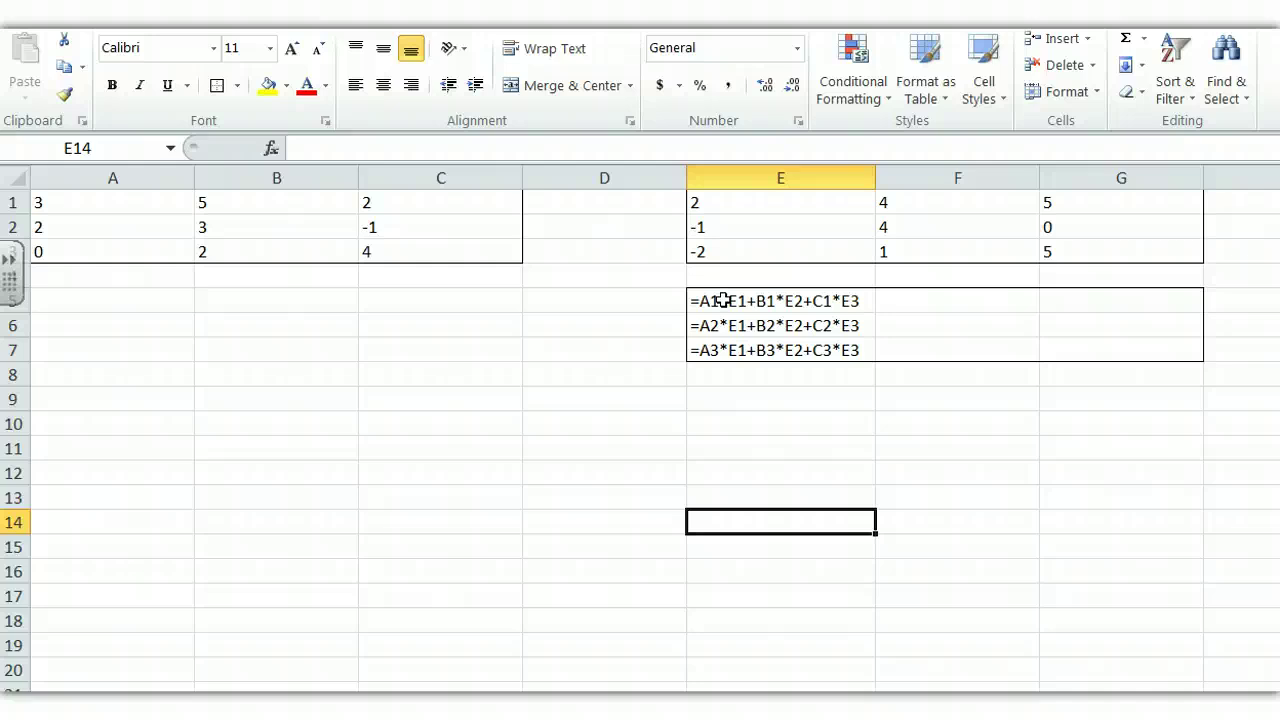
{"action": "left_click", "coordinate": [912, 305]}
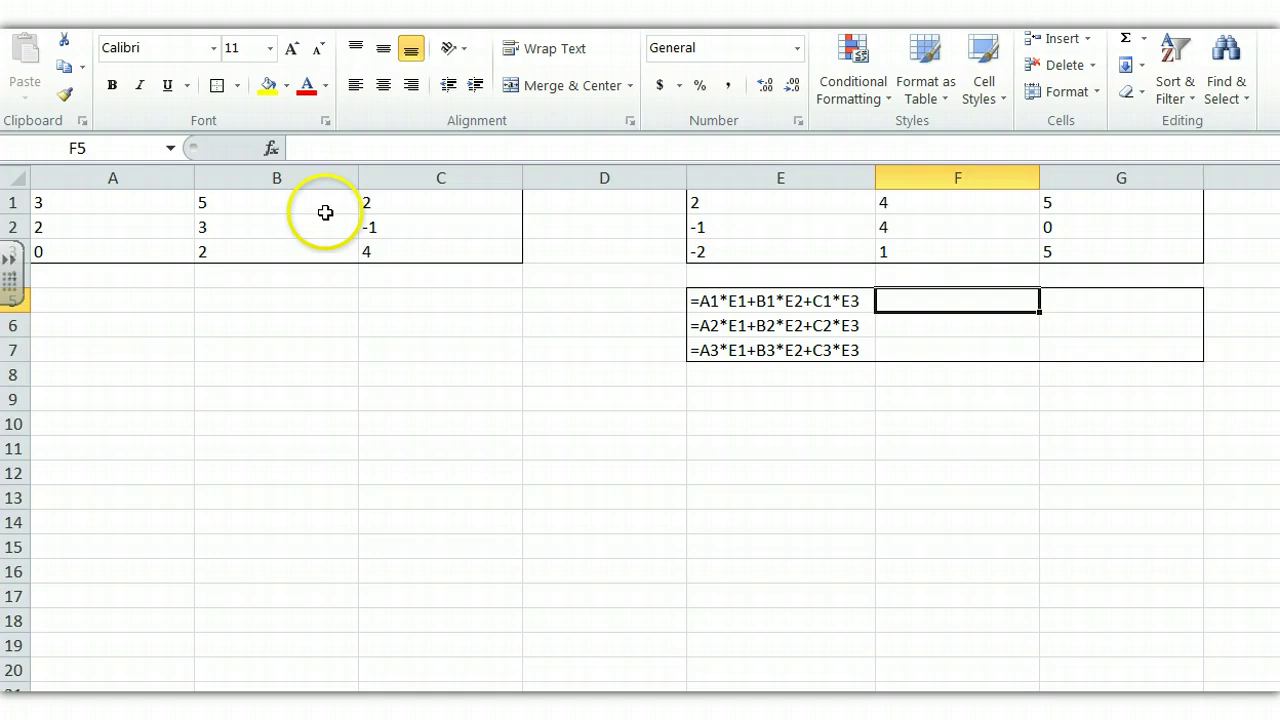
Step: Enter the formula =A1*F1+B1*F2+C1*F3 in cell F5
{"action": "type", "text": "="}
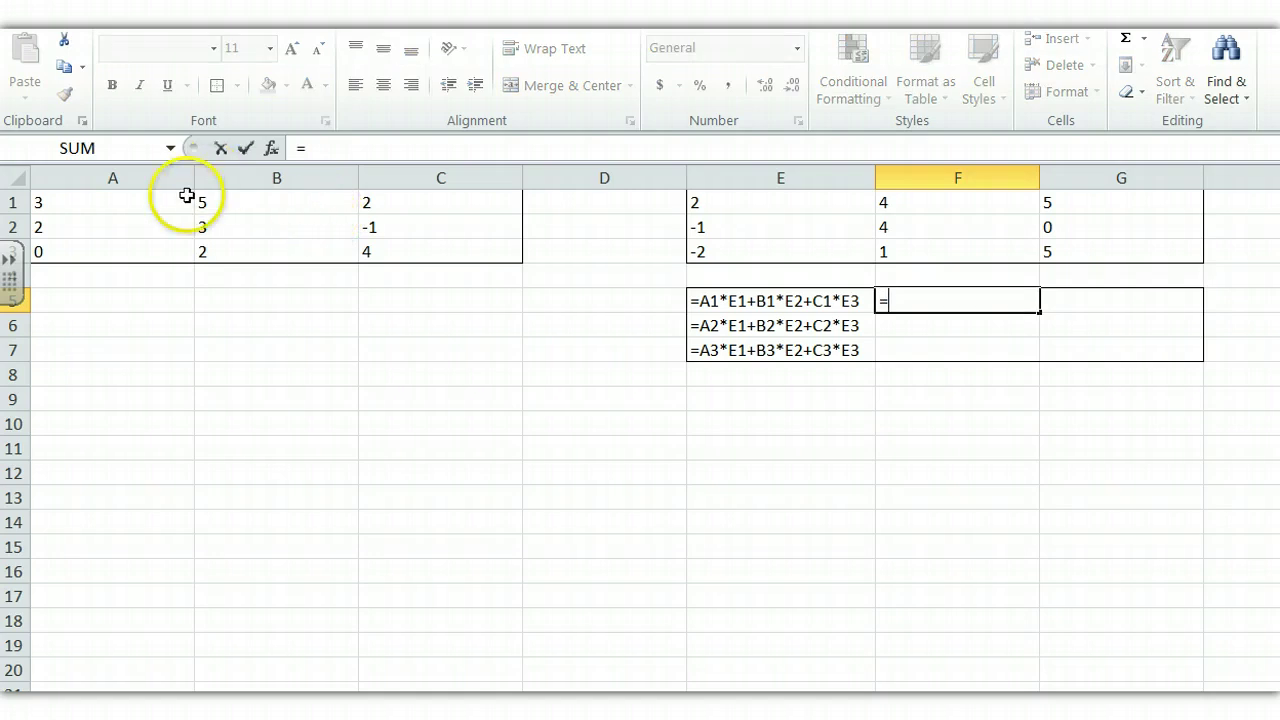
{"action": "left_click", "coordinate": [143, 202]}
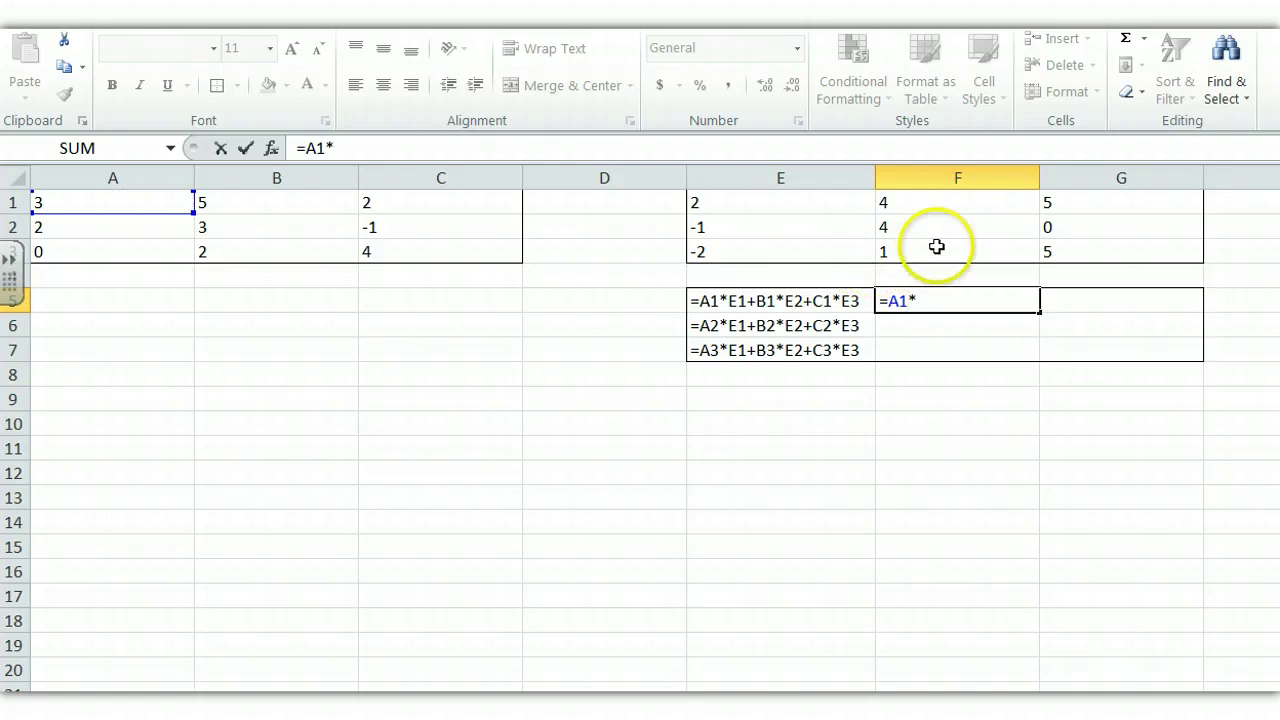
{"action": "left_click", "coordinate": [920, 201]}
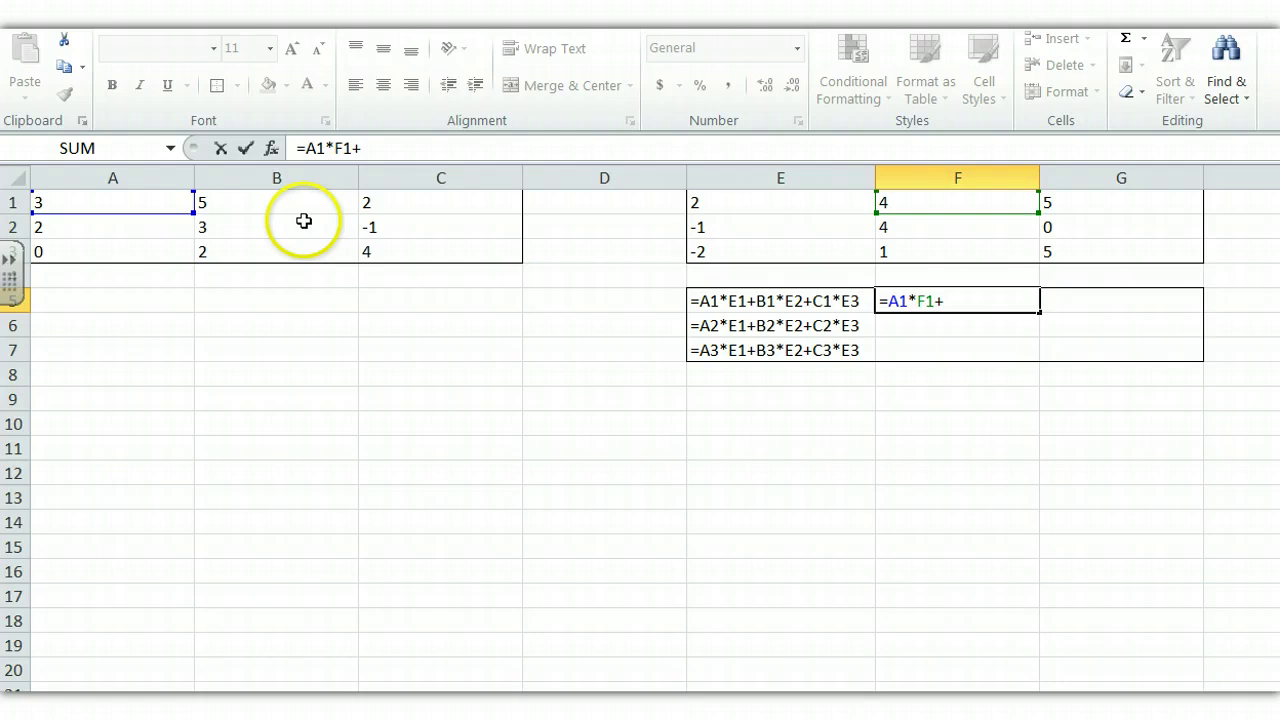
{"action": "left_click", "coordinate": [265, 209]}
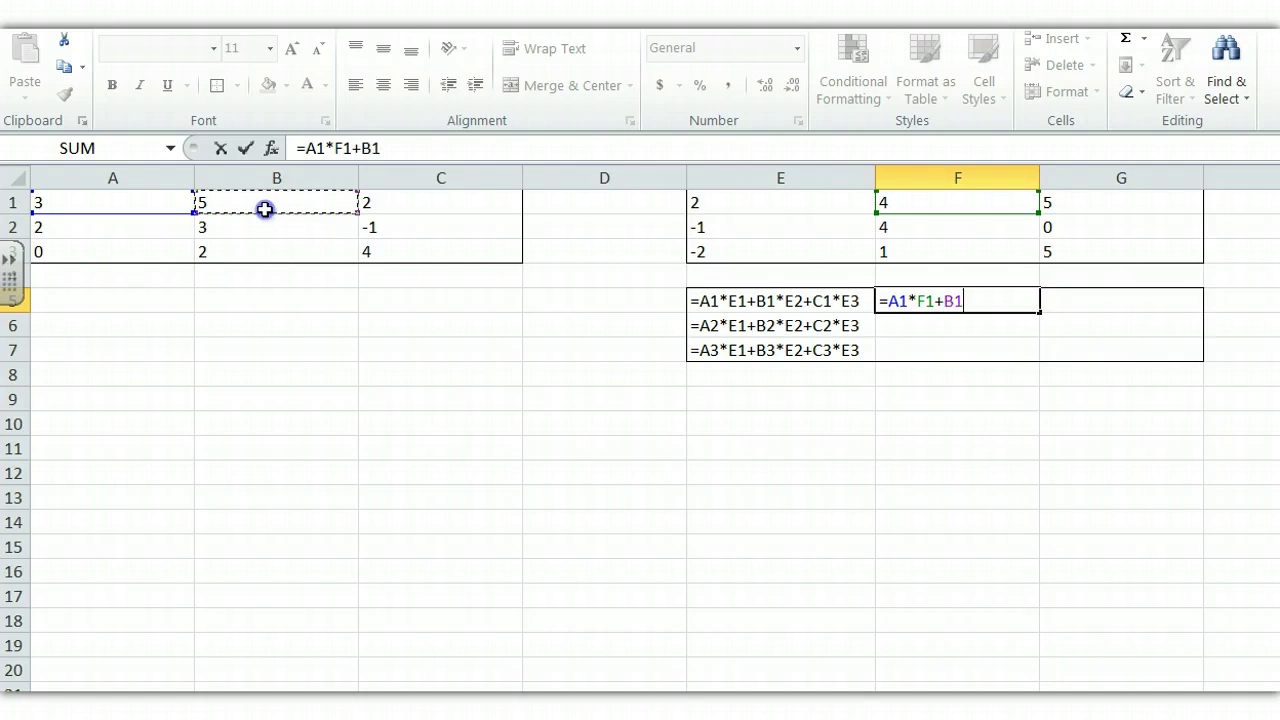
{"action": "left_click", "coordinate": [934, 232]}
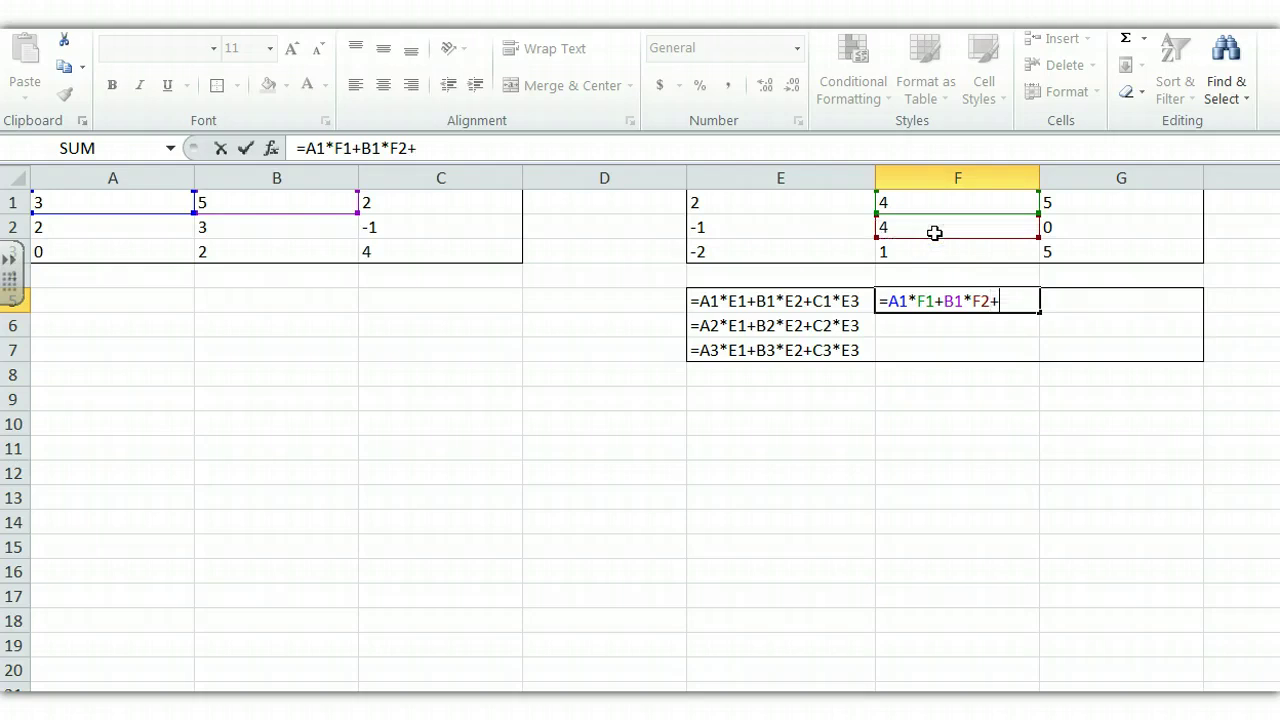
{"action": "left_click", "coordinate": [433, 202]}
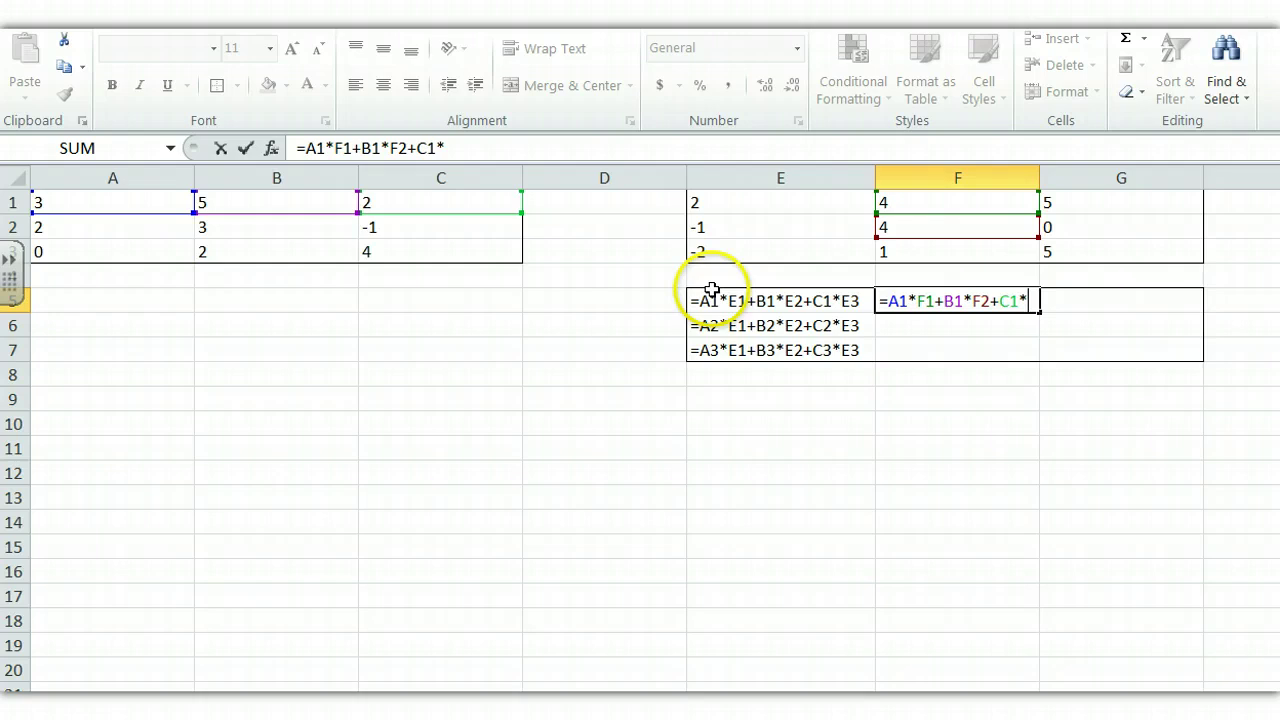
{"action": "left_click", "coordinate": [921, 249]}
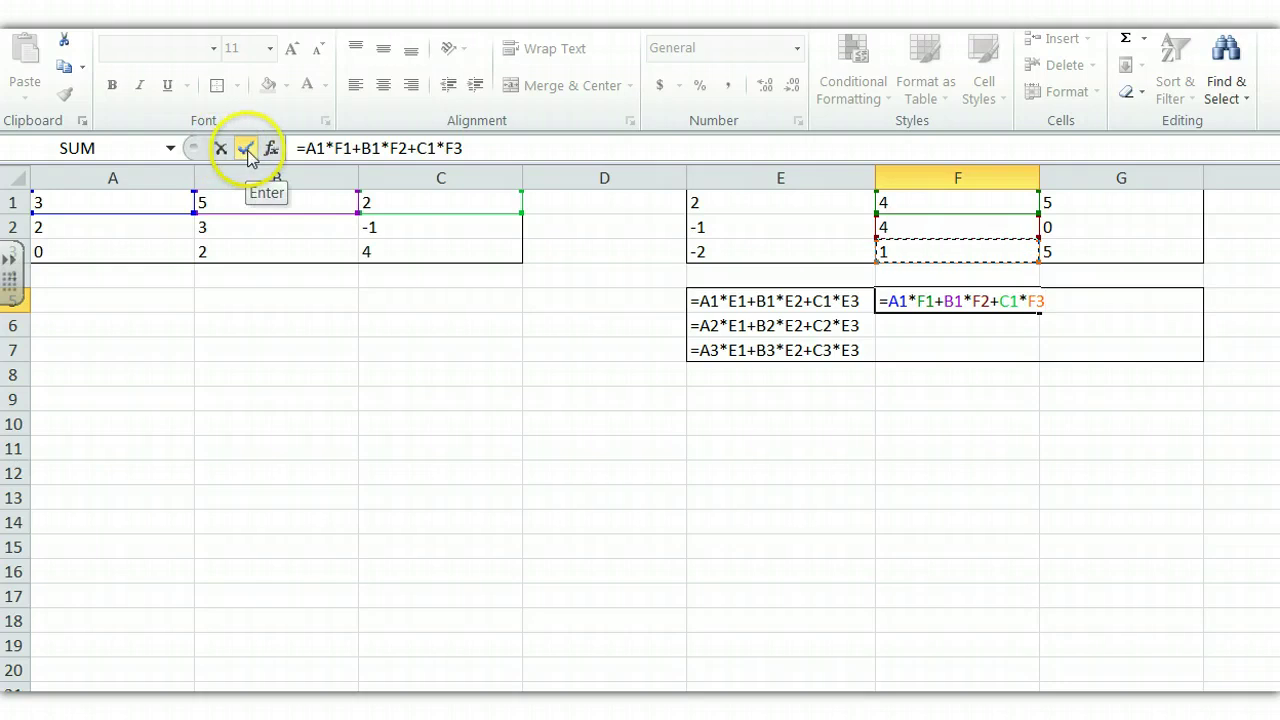
{"action": "left_click", "coordinate": [248, 150]}
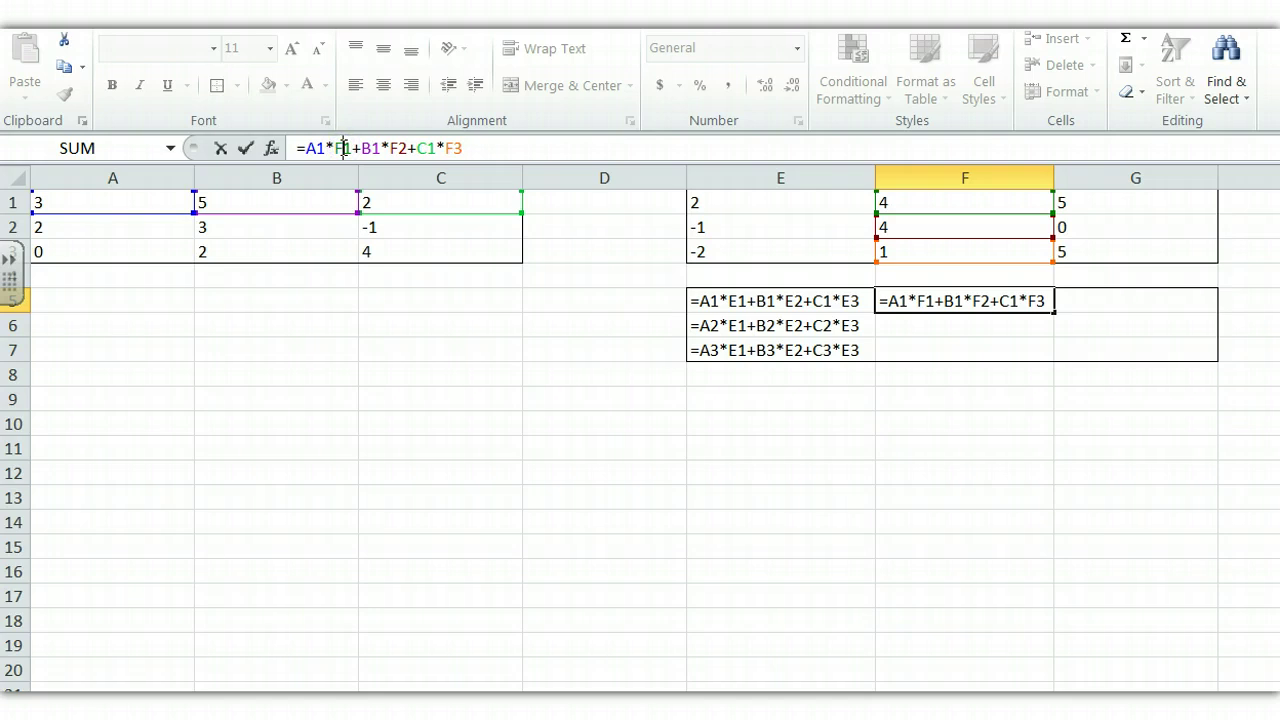
Step: Change F5's formula to =A1*F$1+B1*F$2+C1*F$3
{"action": "type", "text": "$"}
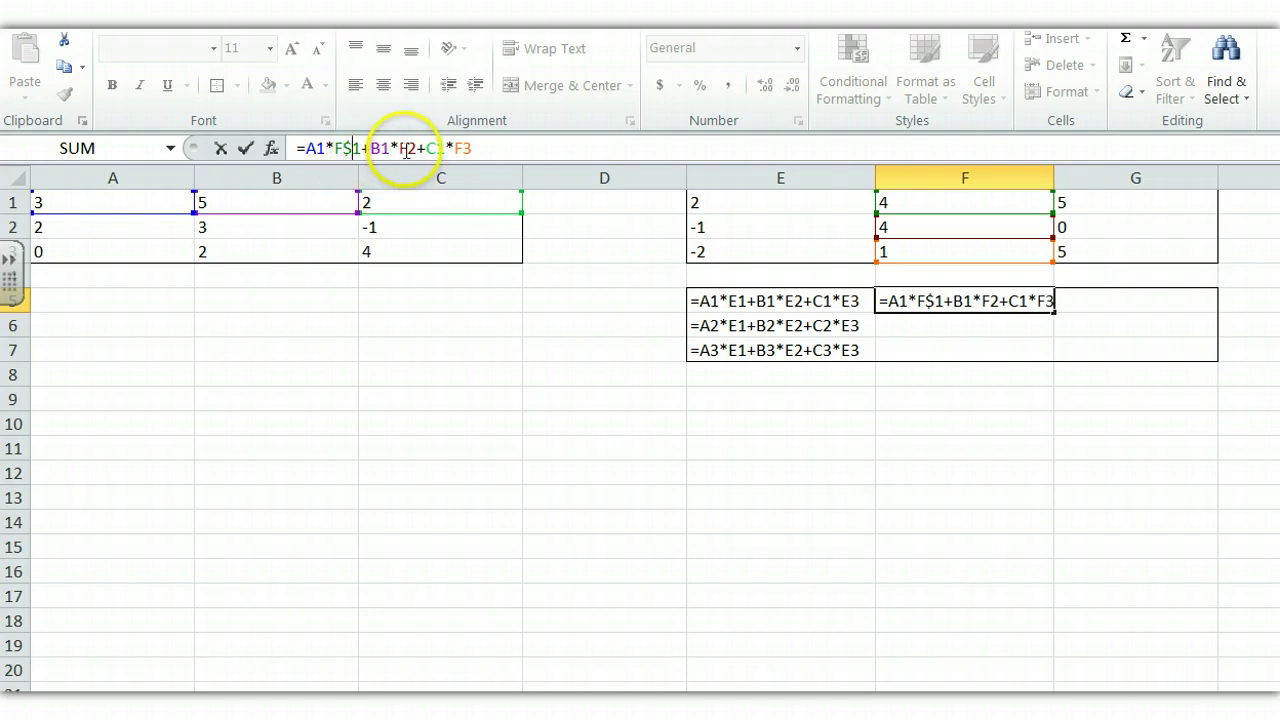
{"action": "left_click", "coordinate": [405, 148]}
{"action": "type", "text": "$"}
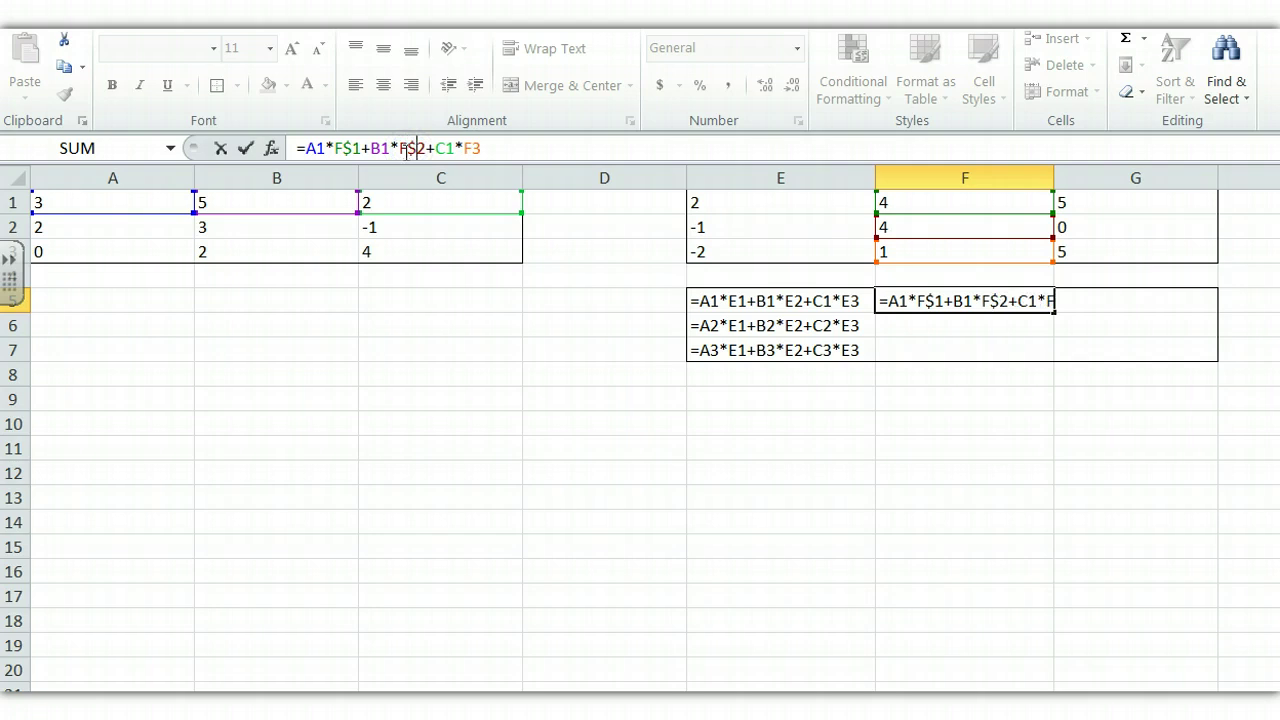
{"action": "left_click", "coordinate": [474, 148]}
{"action": "type", "text": "$"}
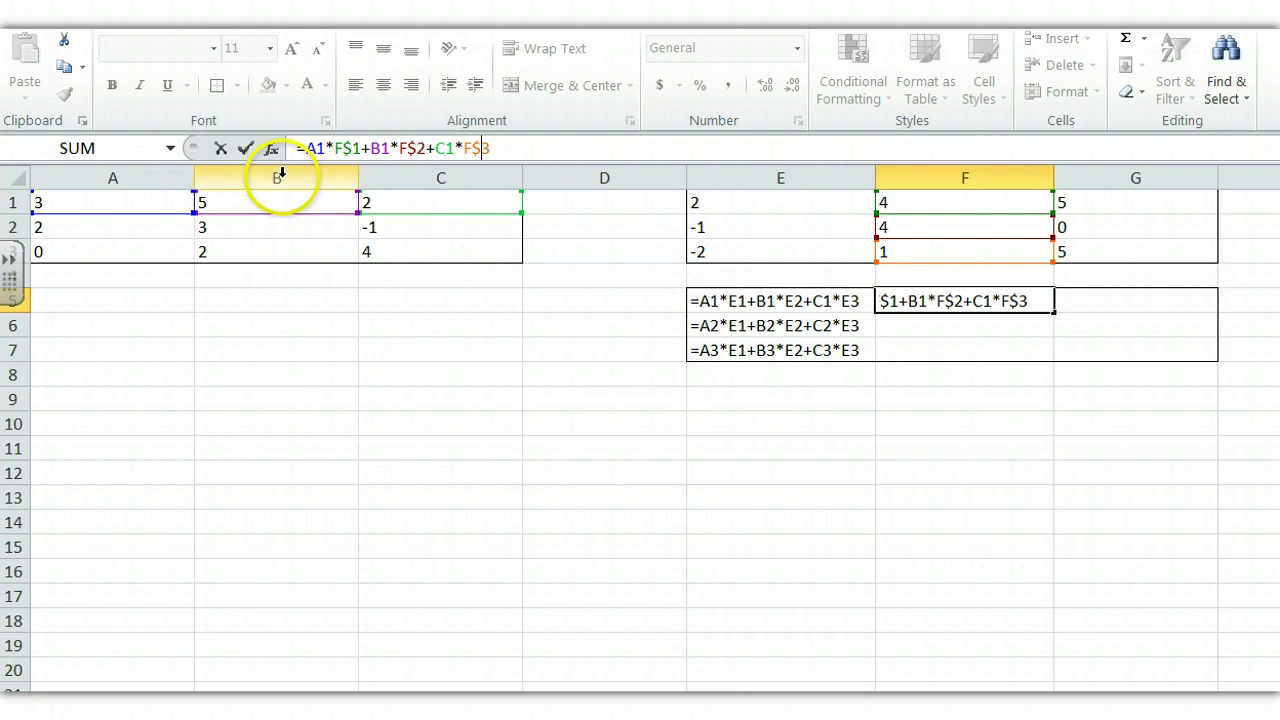
{"action": "left_click", "coordinate": [247, 148]}
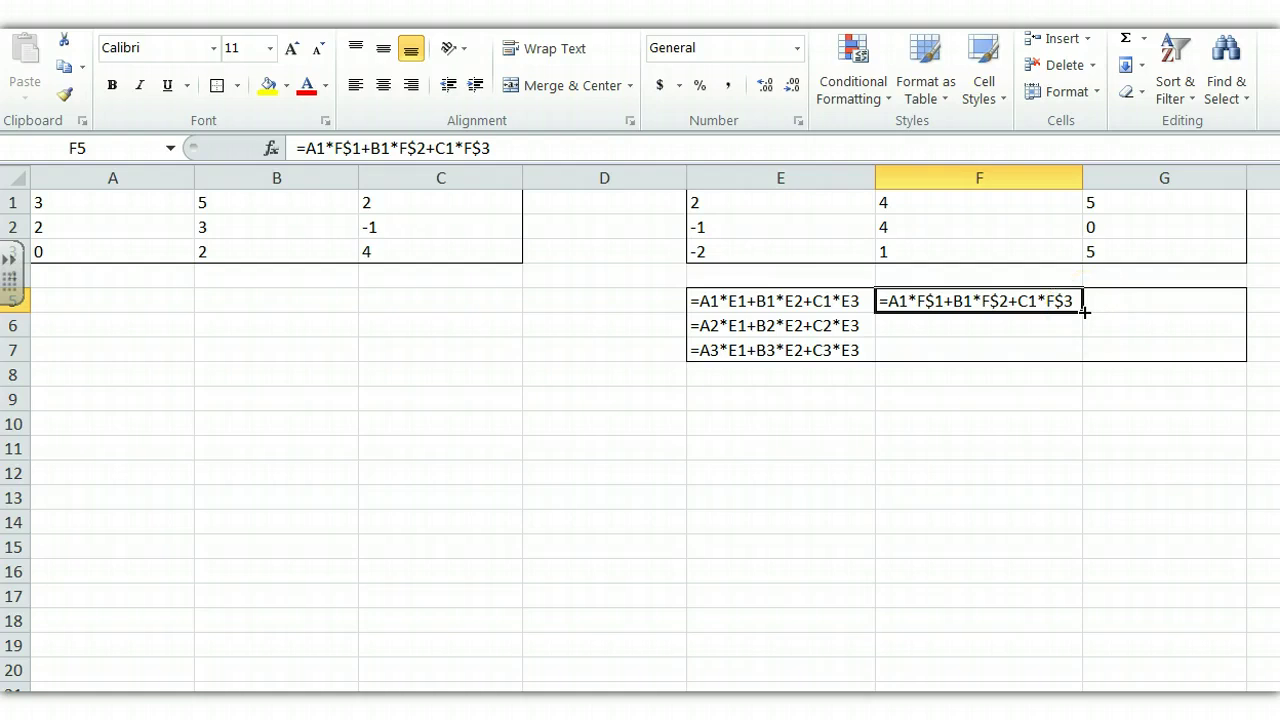
Step: Fill F5's row-locked formula down to F7 and across the G column
{"action": "left_click_drag", "start_coordinate": [1083, 316], "coordinate": [1092, 320]}
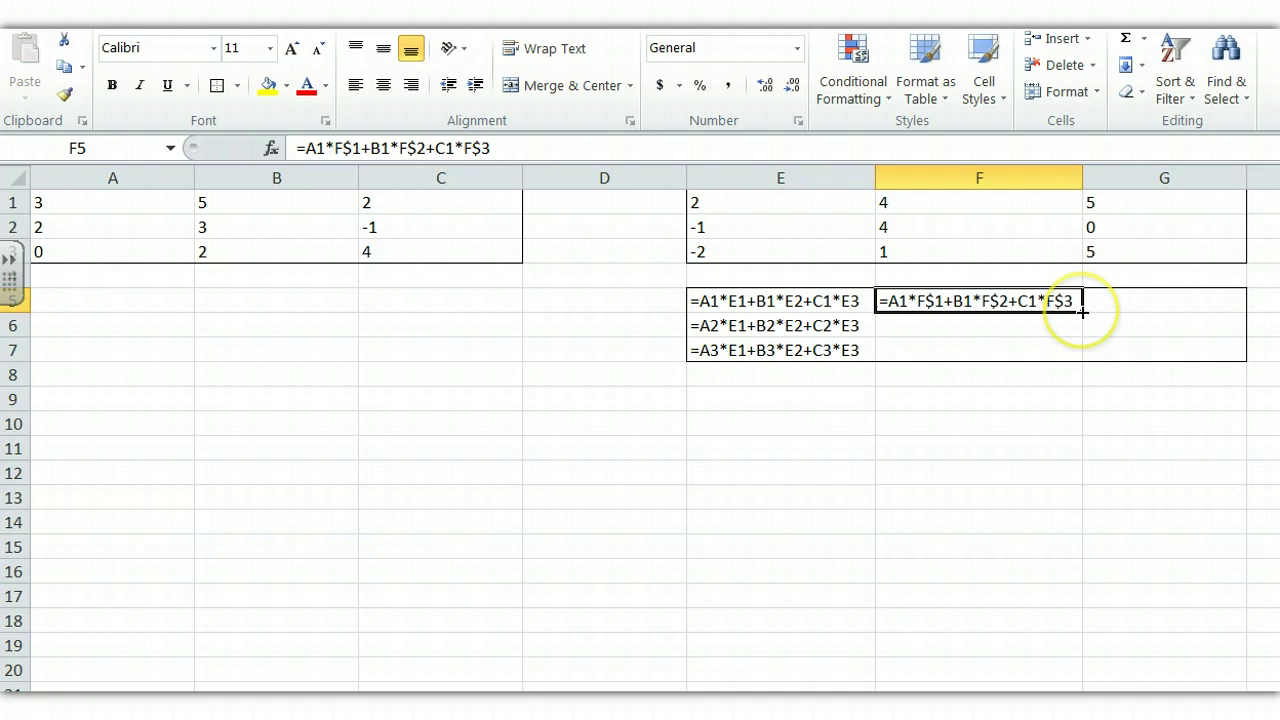
{"action": "left_click_drag", "start_coordinate": [1082, 325], "coordinate": [1079, 355]}
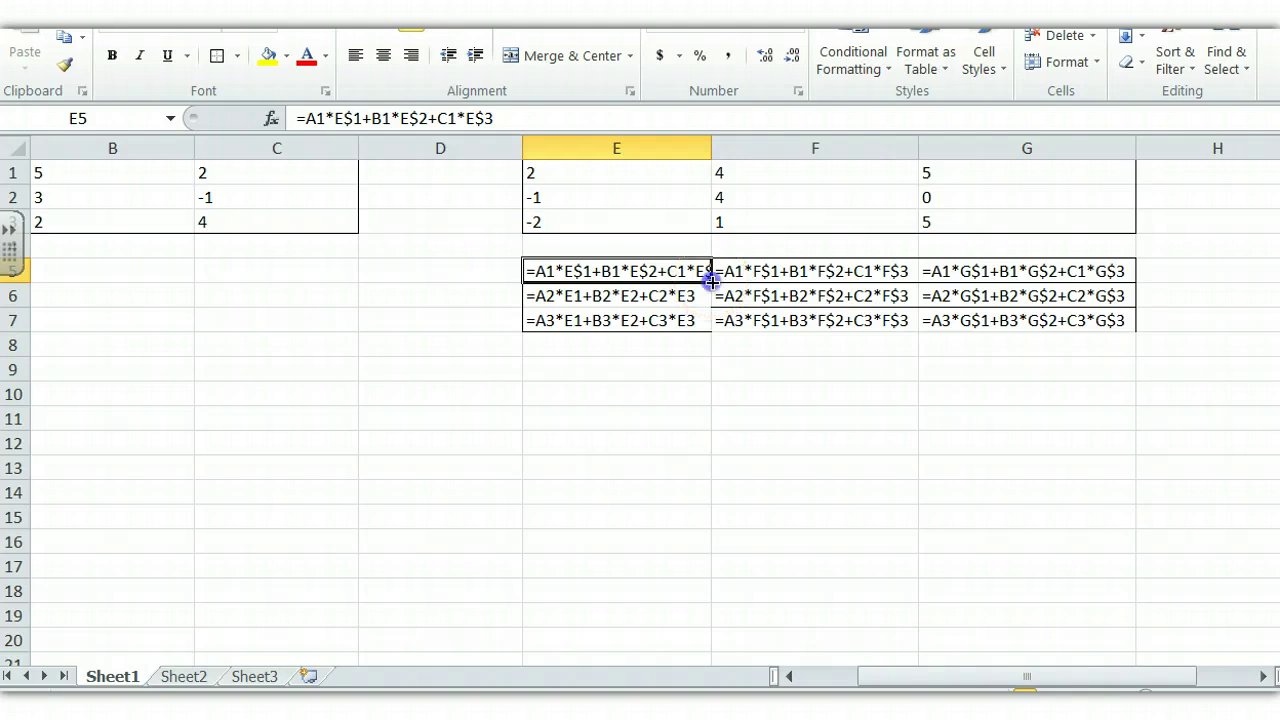
Step: Fill E5's row-locked formula down through E6 and E7
{"action": "double_click", "coordinate": [710, 282]}
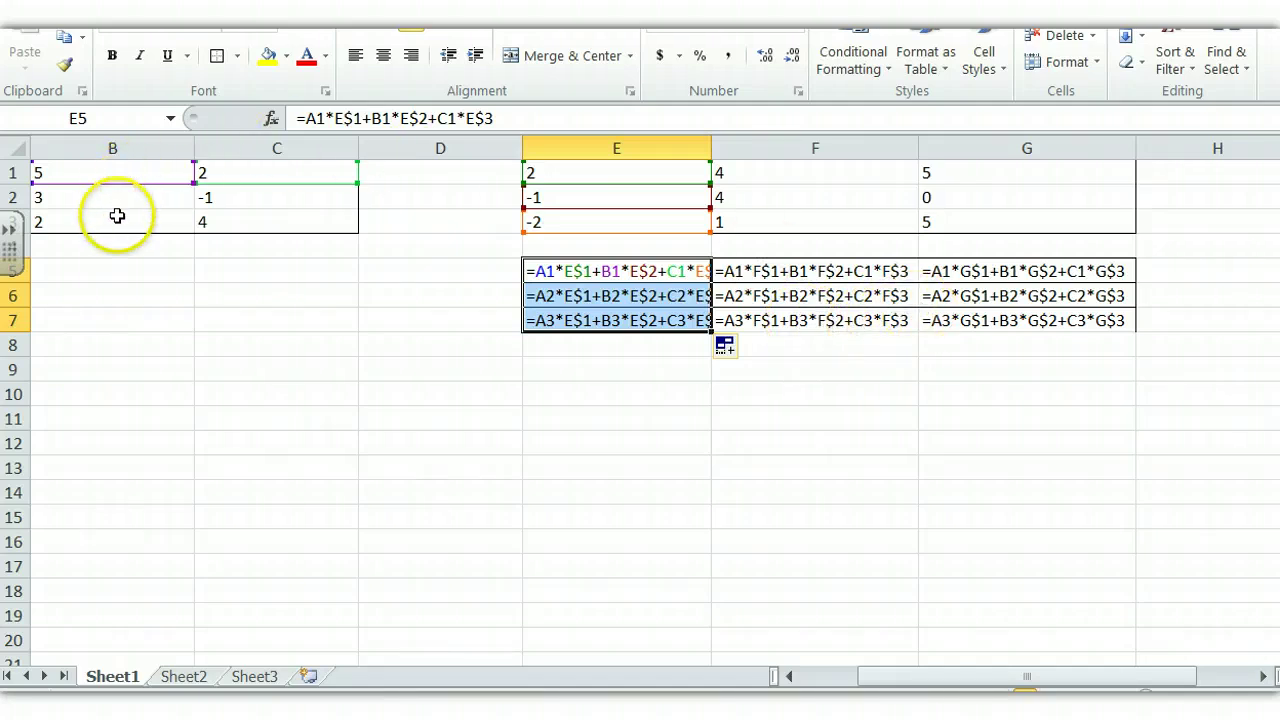
{"action": "left_click", "coordinate": [823, 686]}
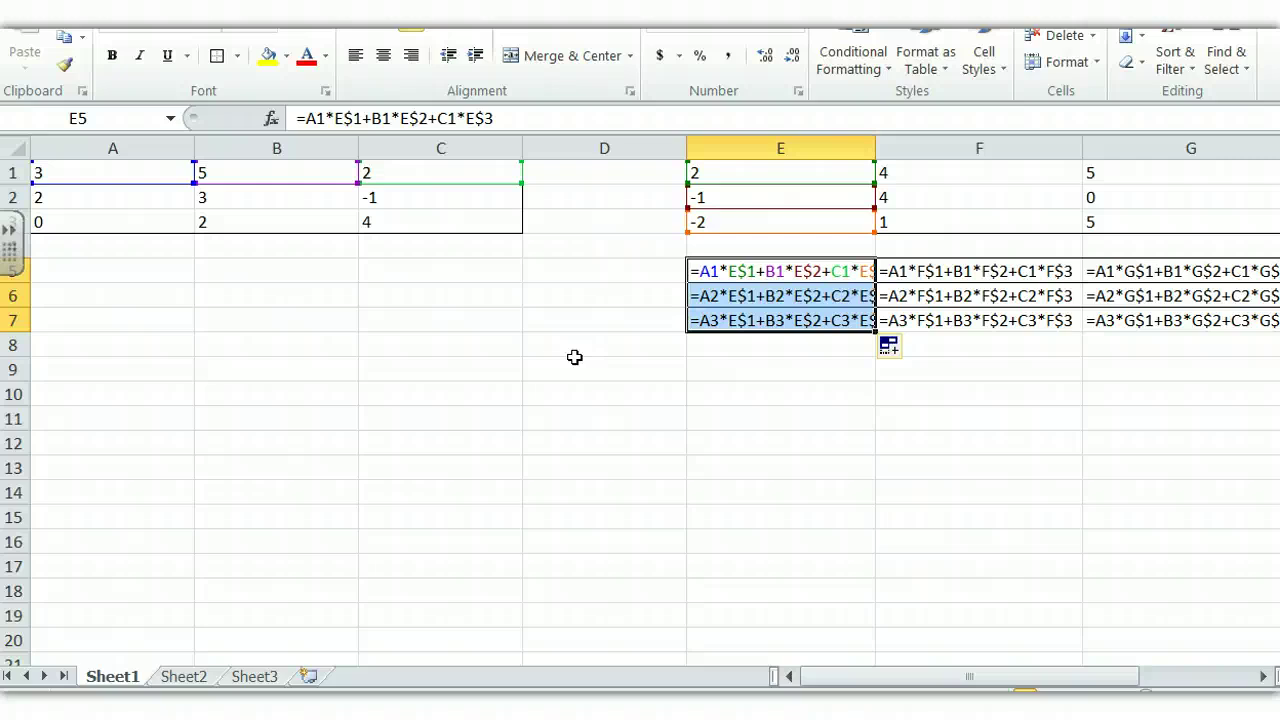
Step: Turn off Show Formulas so the product reads -3, 34, 25 / 3, 19, 5 / -10, 12, 20
{"action": "key", "text": "ctrl+grave"}
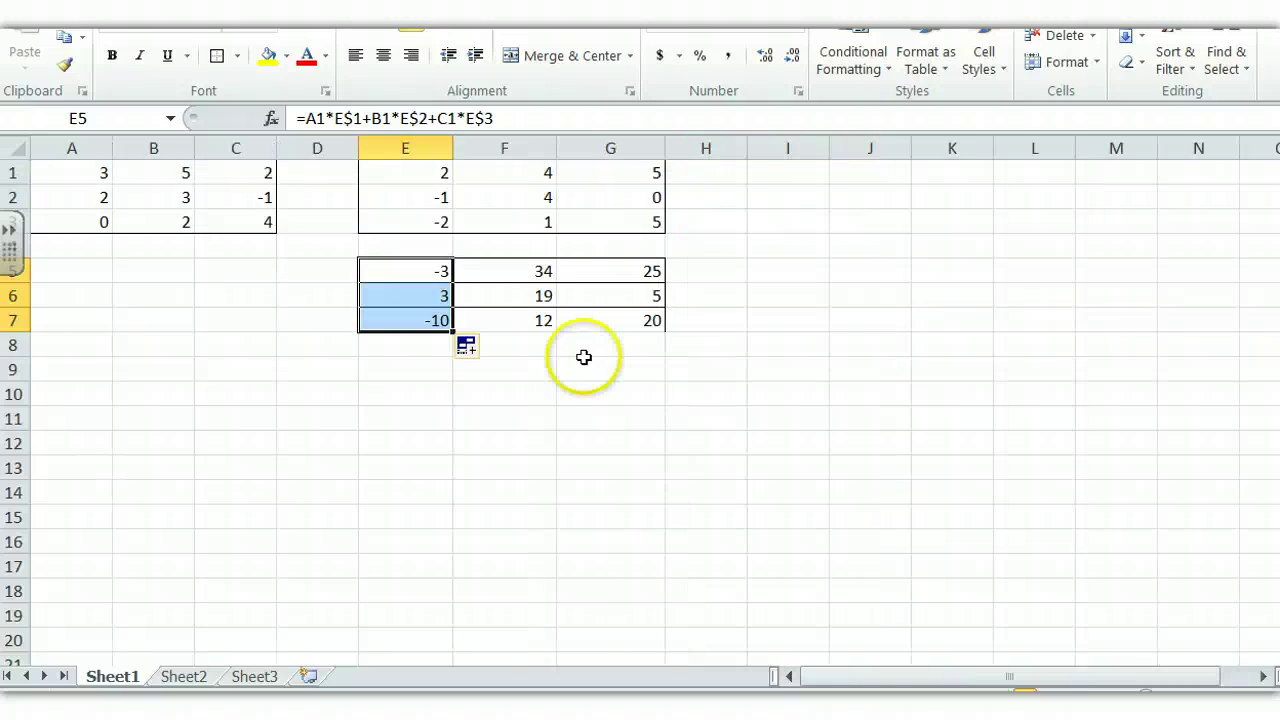